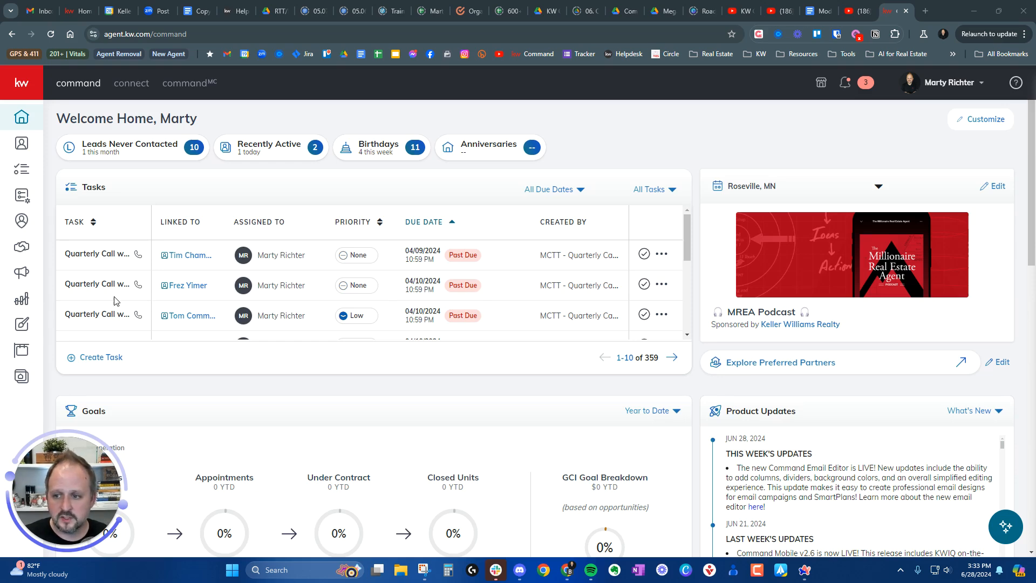
# Start a new social design from the Designs page.
pyautogui.click(23, 325)
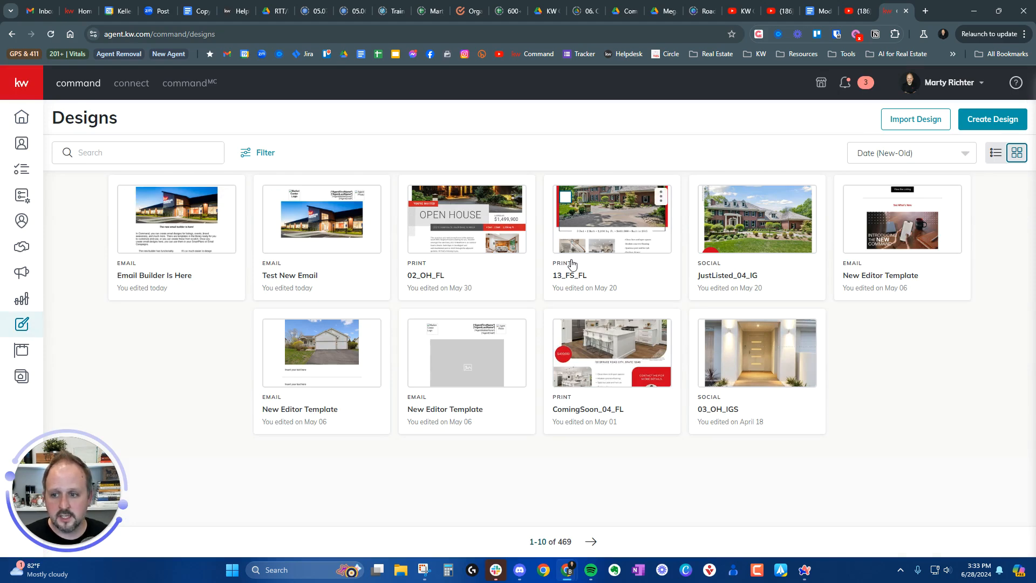
pyautogui.click(994, 118)
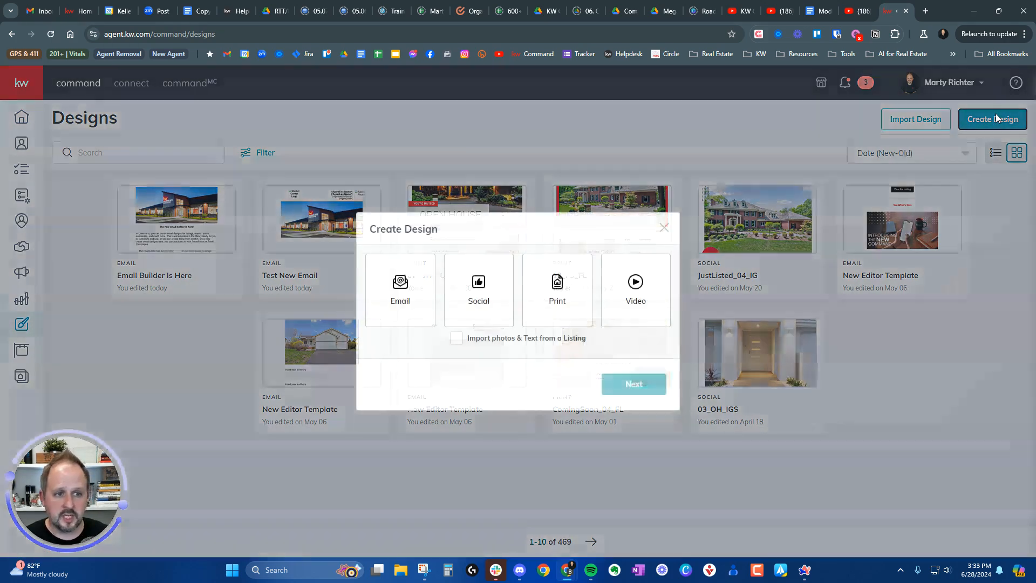
pyautogui.click(484, 298)
pyautogui.click(625, 385)
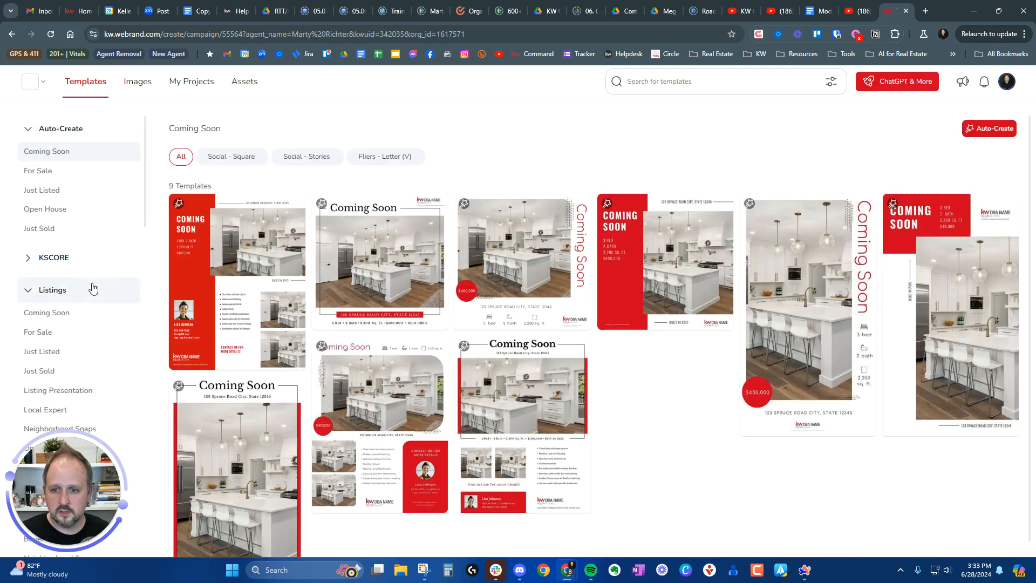
# Open the square social "Happy 4th of July" template from the July holiday templates for editing and skip the editor tour.
pyautogui.scroll(-20, 93, 288)
pyautogui.scroll(4, 93, 289)
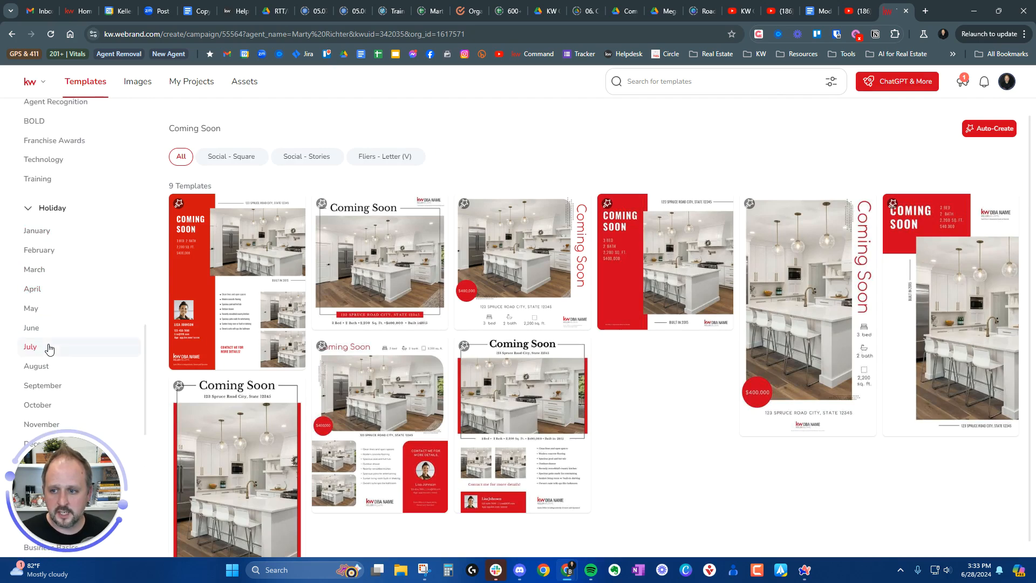
pyautogui.click(48, 348)
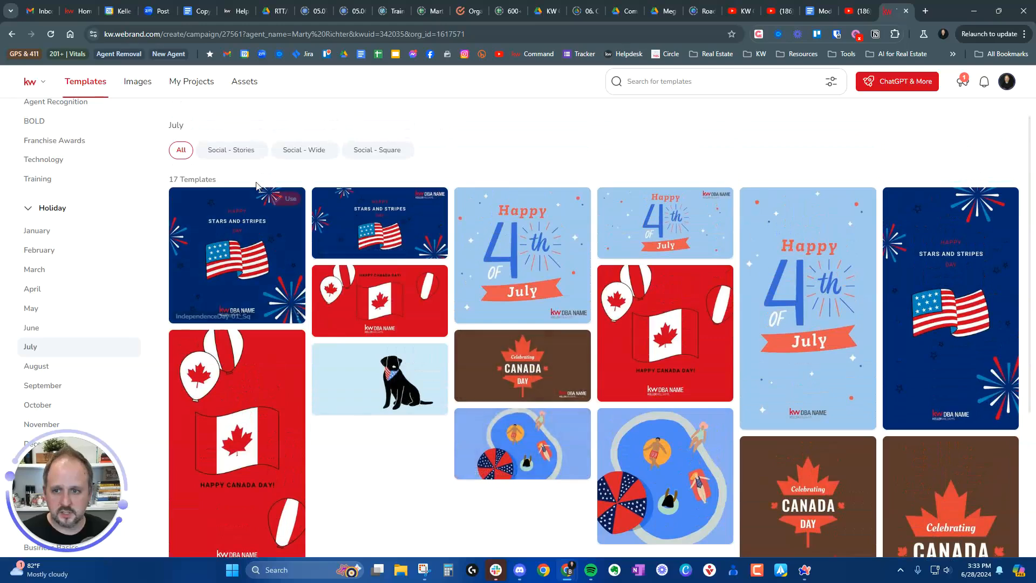
pyautogui.click(372, 157)
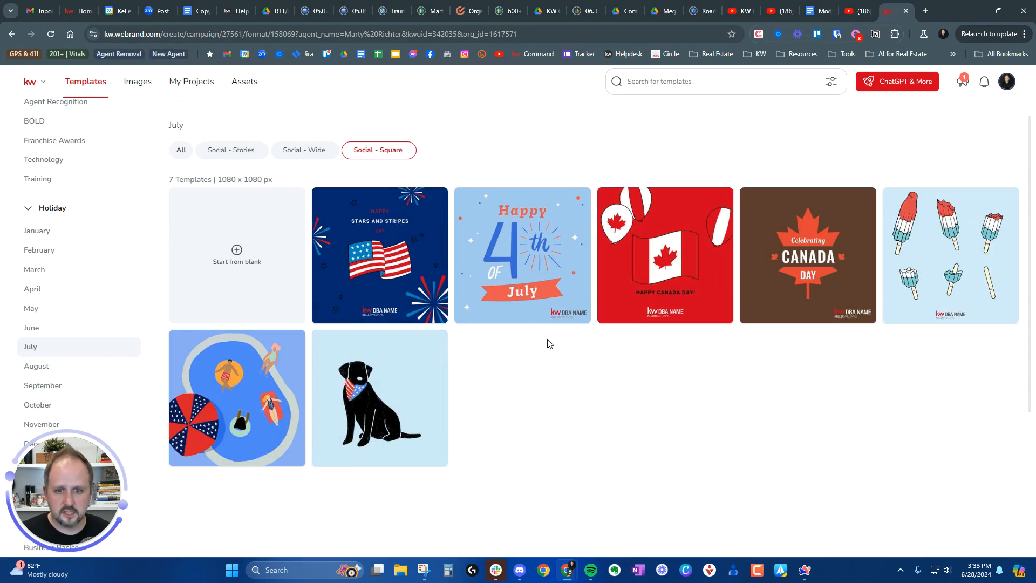
pyautogui.moveTo(540, 319)
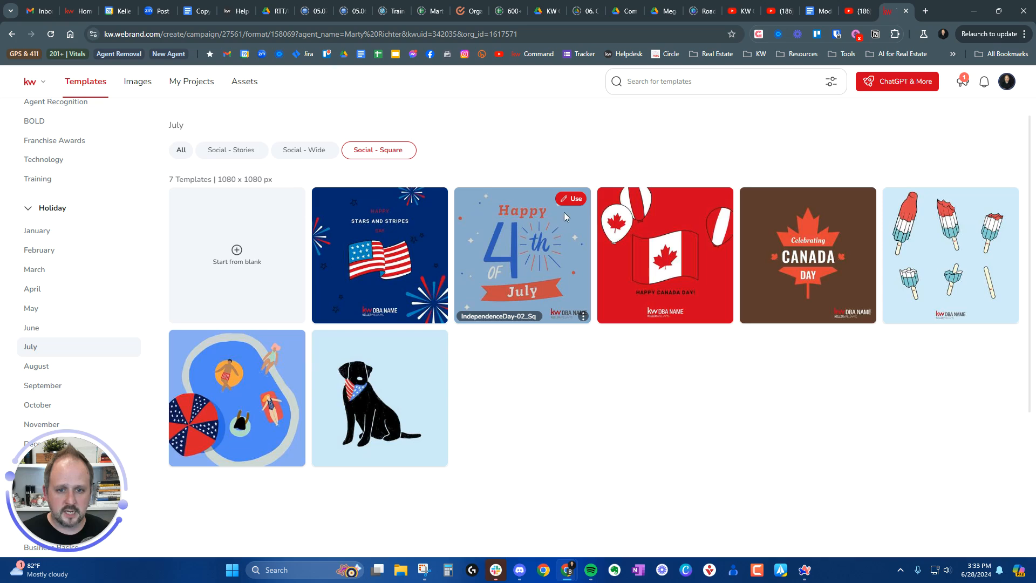
pyautogui.click(573, 201)
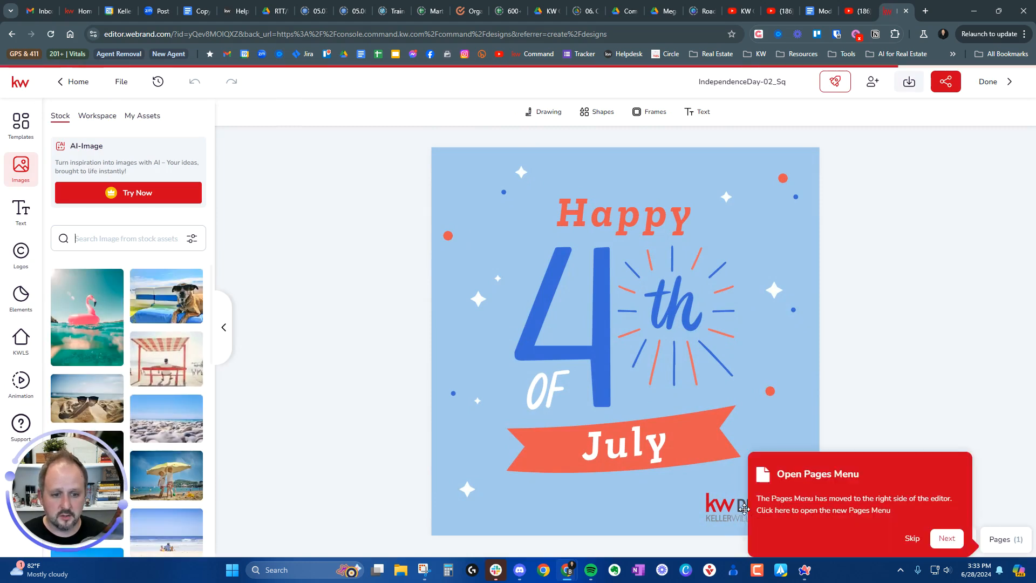
pyautogui.click(912, 538)
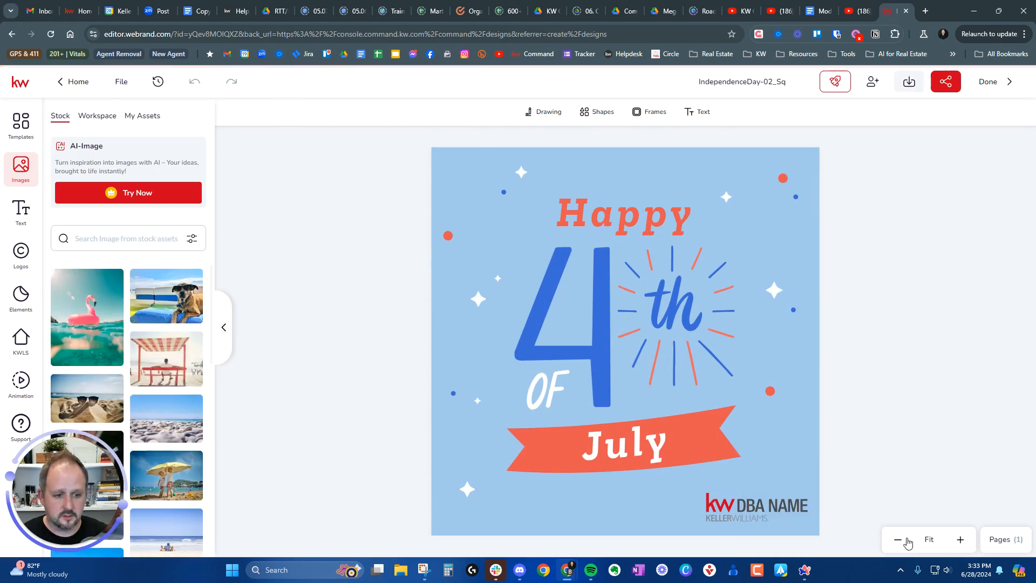
# Replace the DBA NAME logo placeholder with the Keller Williams Classic Realty NW logo in red and gray and enlarge it slightly.
pyautogui.click(788, 508)
pyautogui.click(788, 508)
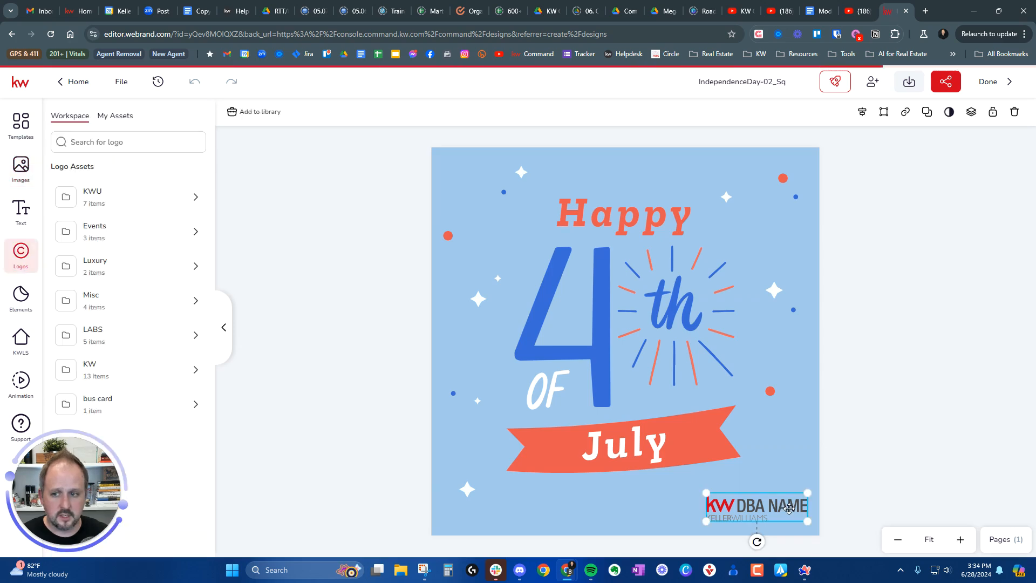
pyautogui.click(118, 116)
pyautogui.moveTo(158, 341)
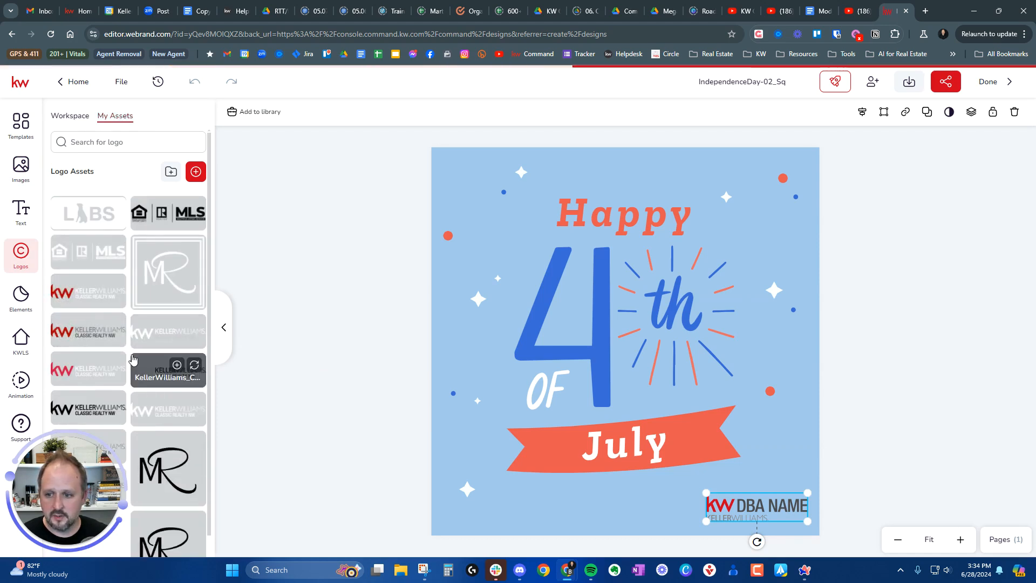
pyautogui.click(114, 326)
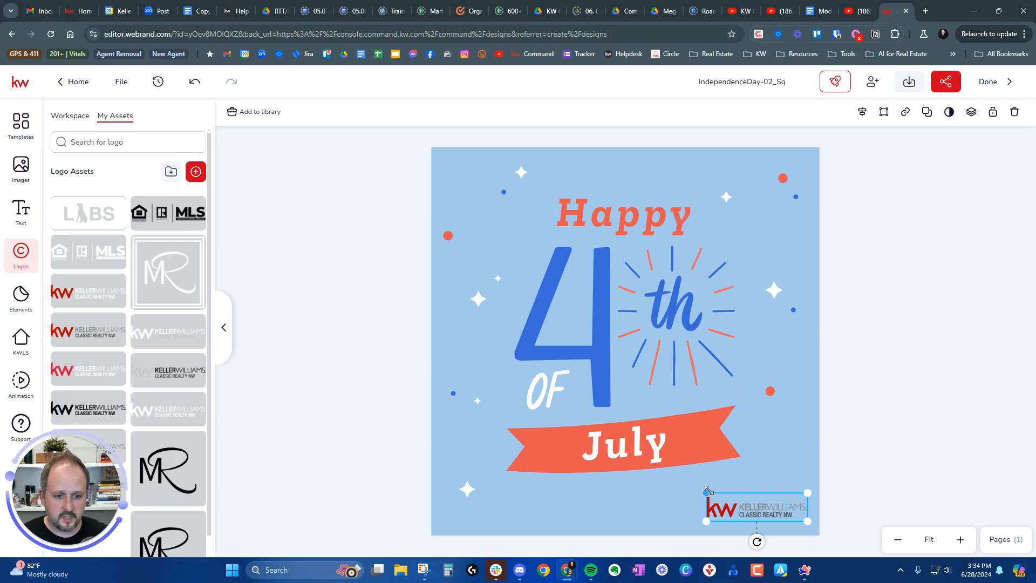
pyautogui.moveTo(705, 491); pyautogui.dragTo(694, 493)
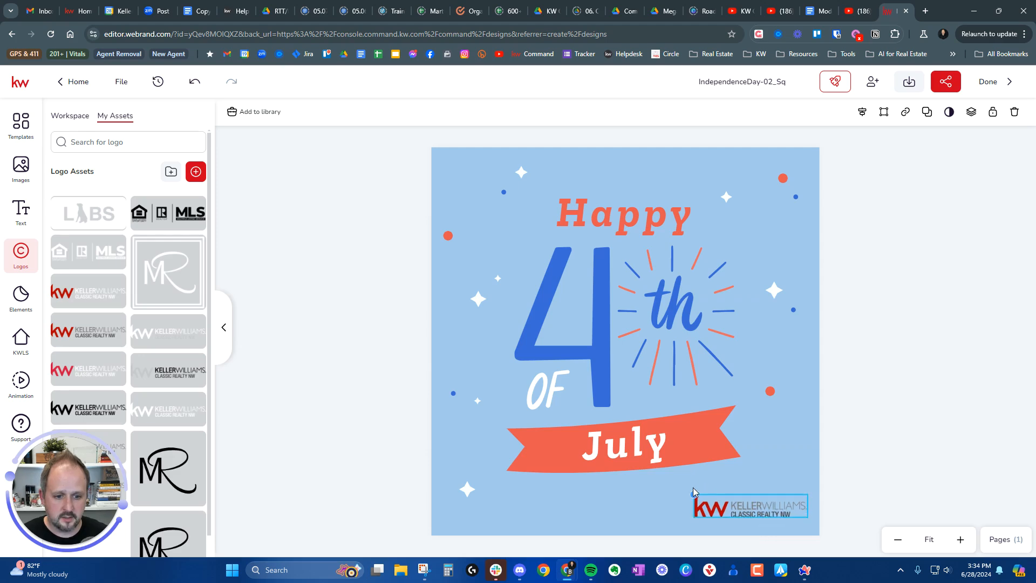
pyautogui.click(906, 457)
# Download the finished 4th of July design and close it to return to the Designs page.
pyautogui.click(909, 83)
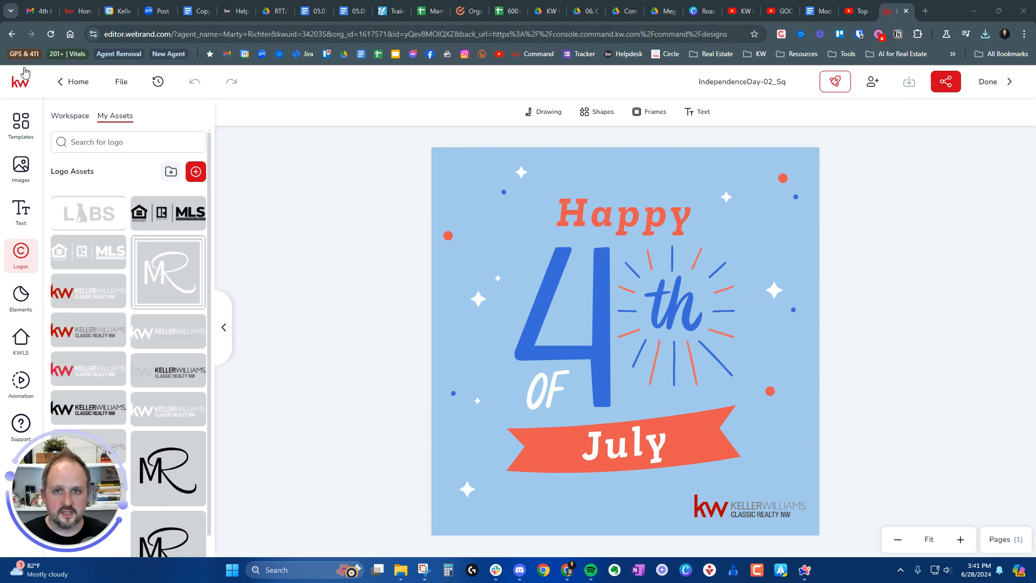
pyautogui.click(987, 86)
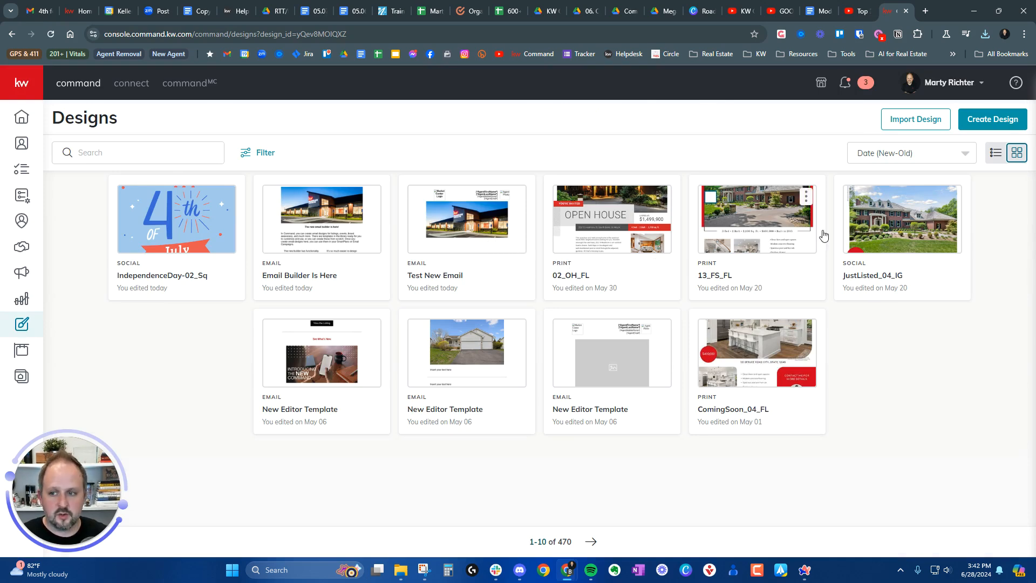
# Create a new email design based on the Happy New Year template.
pyautogui.click(981, 125)
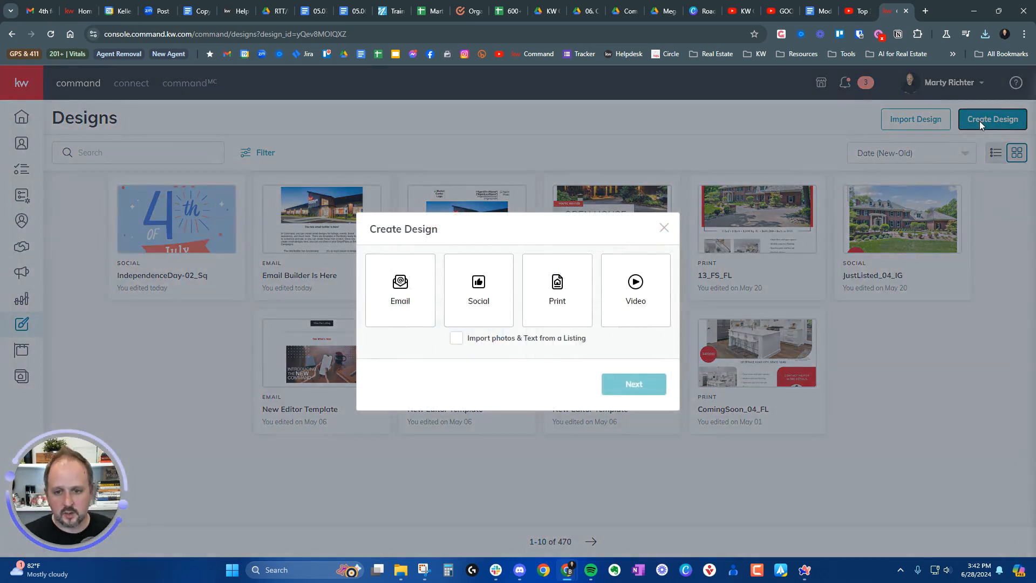
pyautogui.click(401, 301)
pyautogui.click(632, 384)
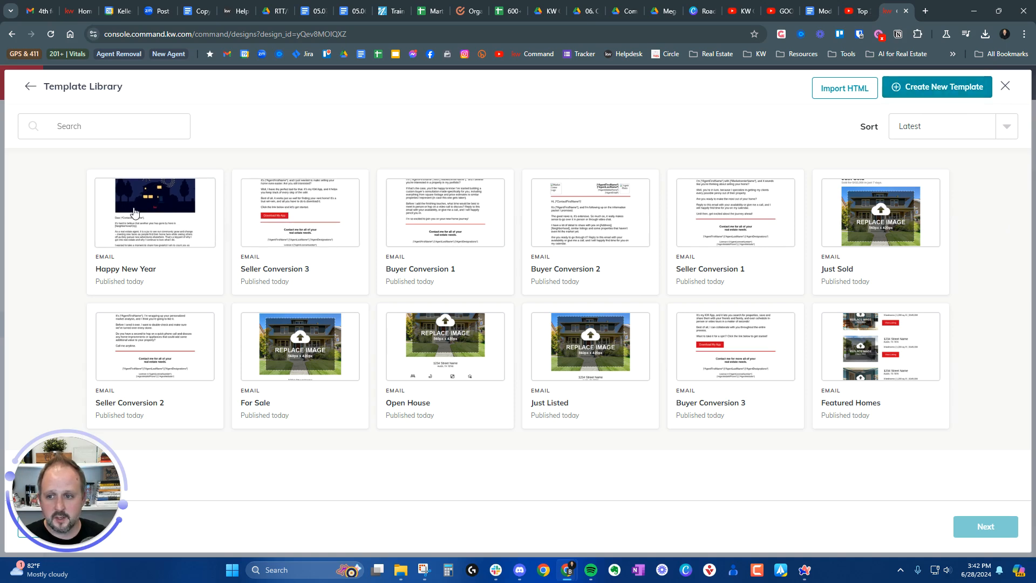
pyautogui.click(147, 232)
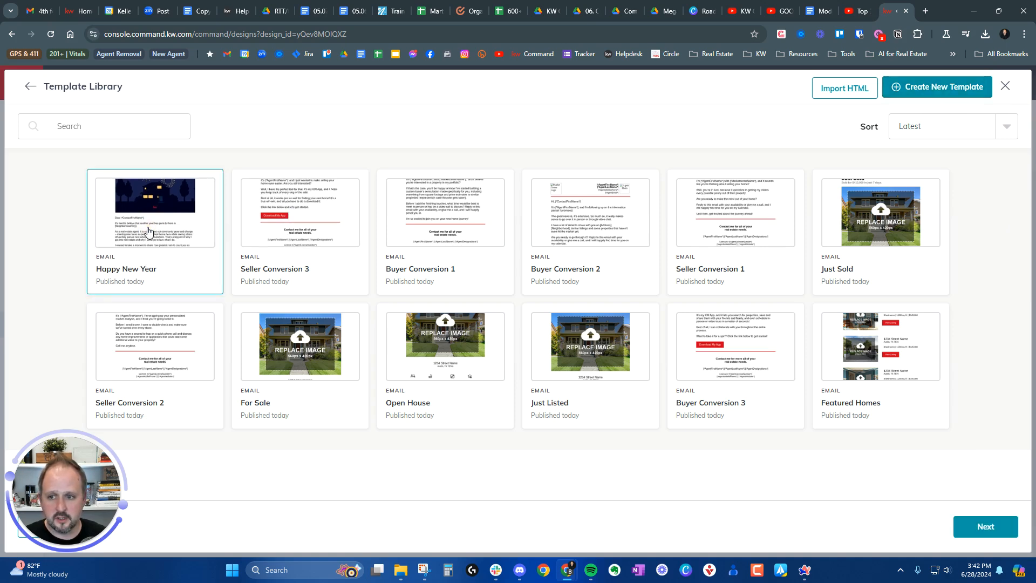
pyautogui.click(986, 527)
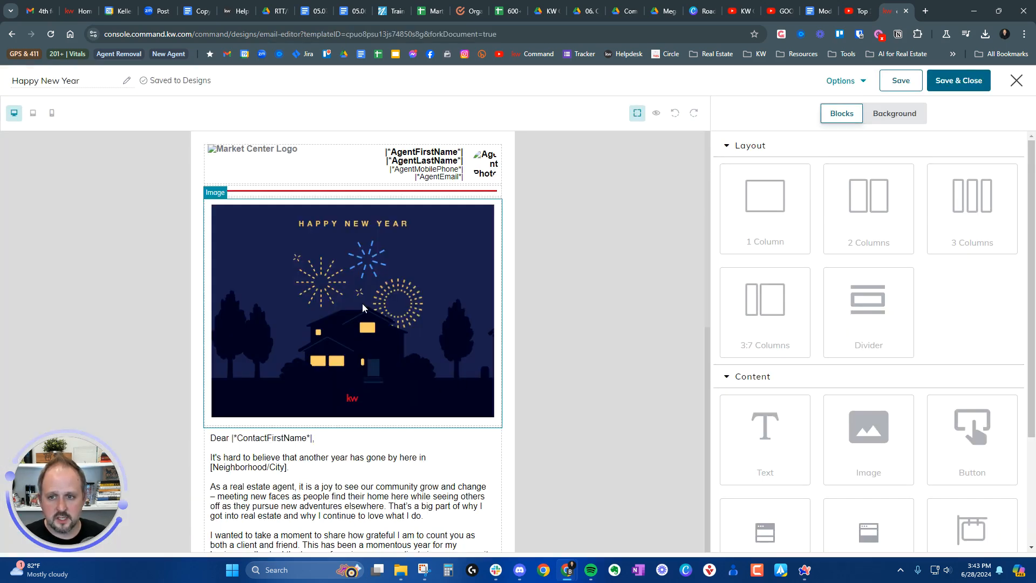
# Look over the Happy New Year email and the layout and content blocks available for it.
pyautogui.scroll(-5, 362, 303)
pyautogui.scroll(5, 361, 302)
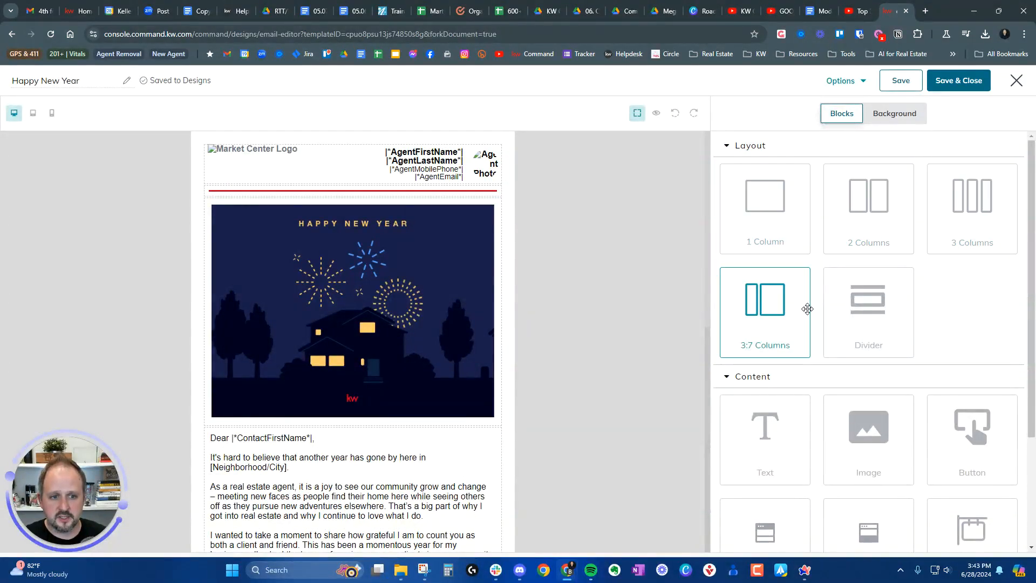
pyautogui.scroll(-3, 896, 441)
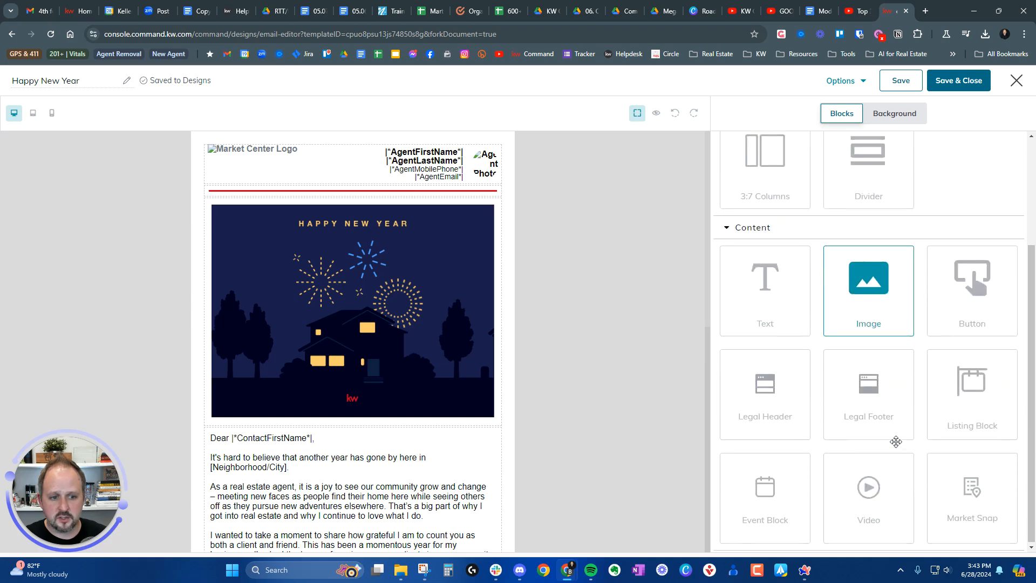
pyautogui.scroll(3, 896, 438)
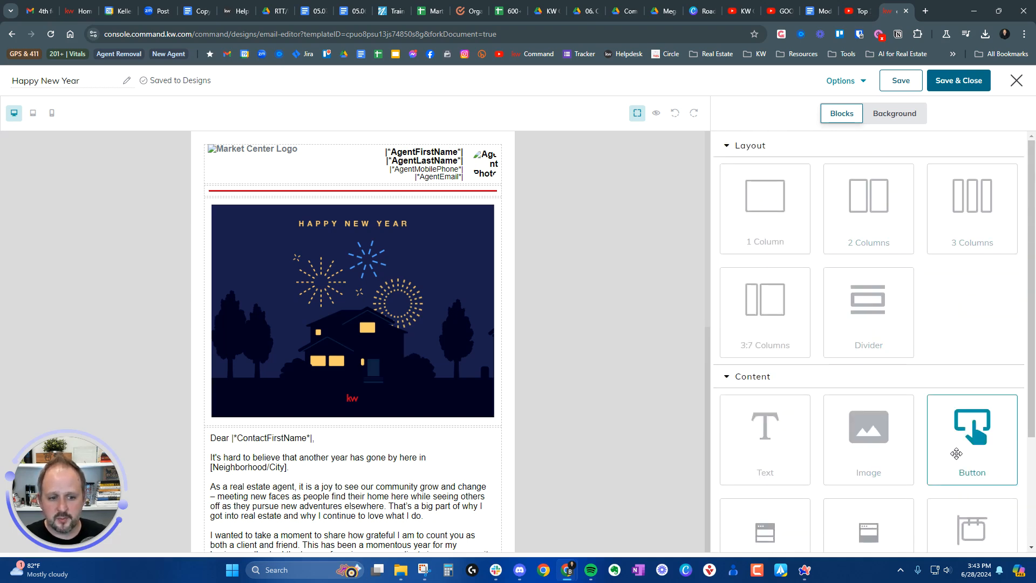
pyautogui.scroll(-3, 899, 453)
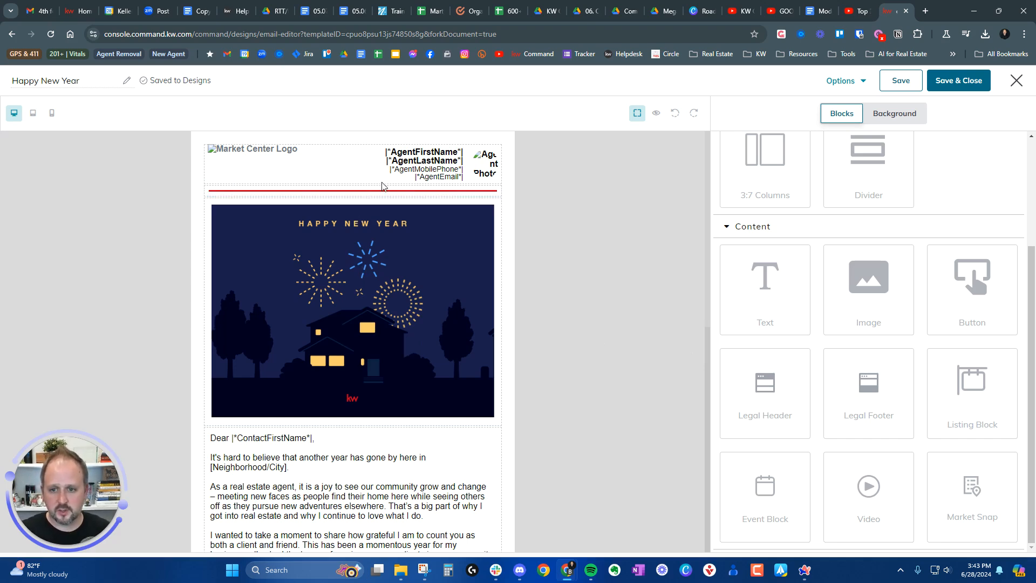
# Replace the Happy New Year picture in the email with the uploaded file IndependenceDay-02_Sq.jpeg from Downloads.
pyautogui.click(375, 272)
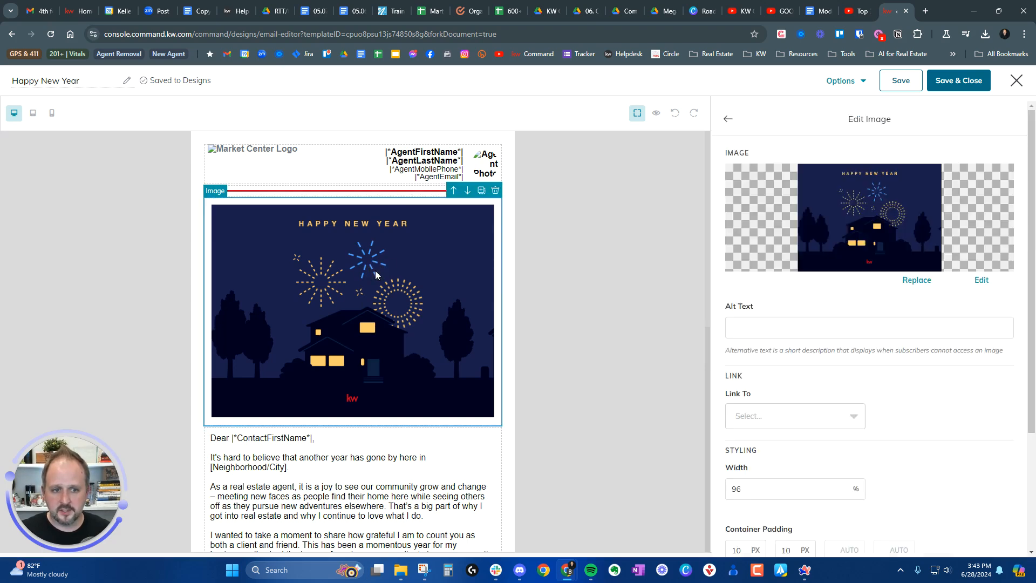
pyautogui.click(917, 280)
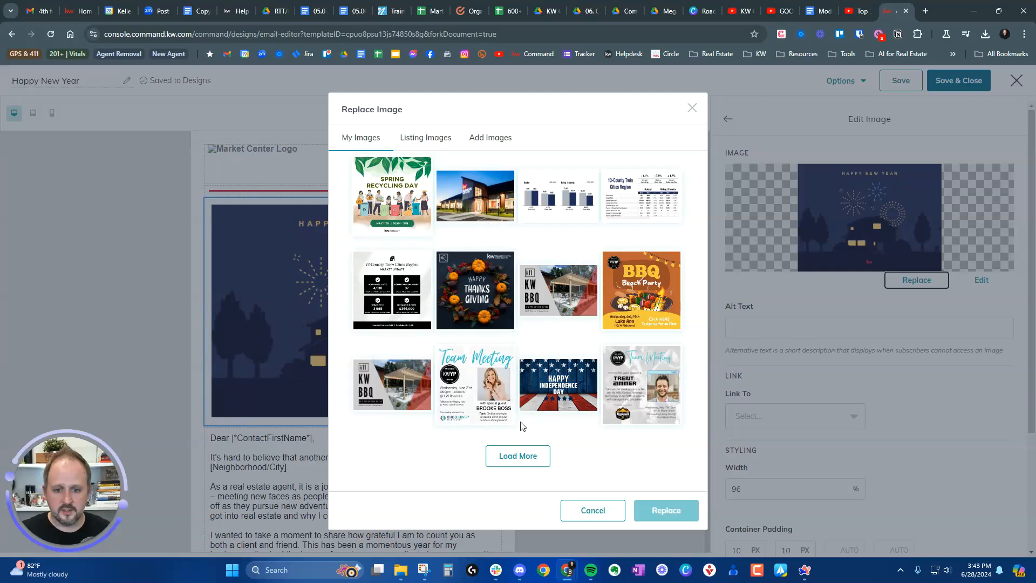
pyautogui.click(491, 142)
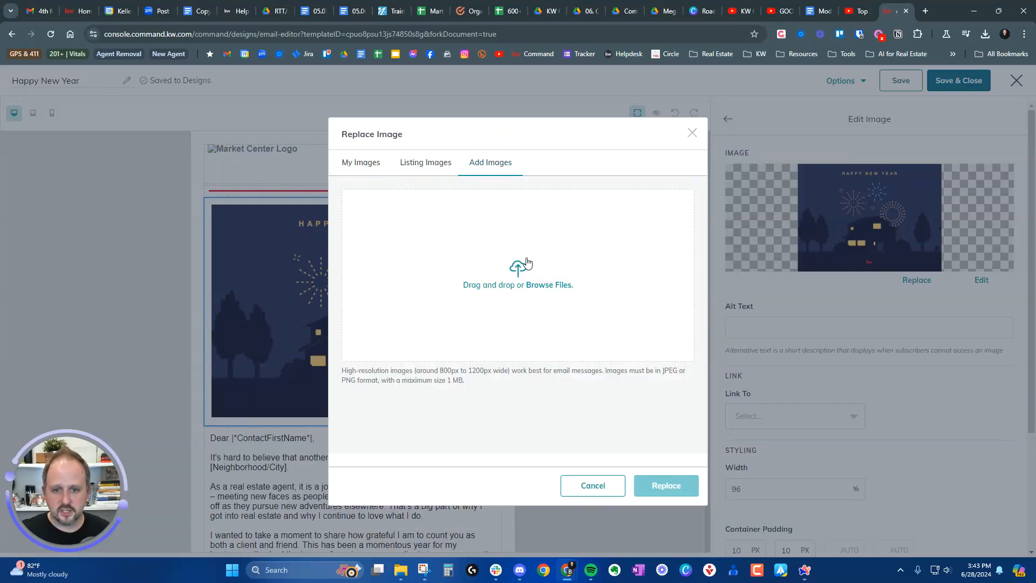
pyautogui.click(545, 286)
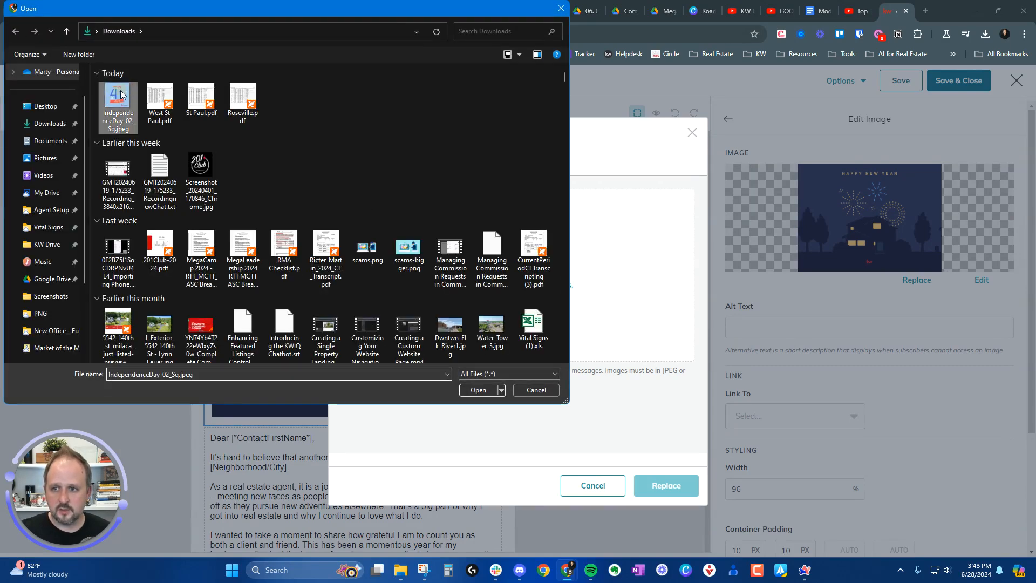
pyautogui.doubleClick(123, 96)
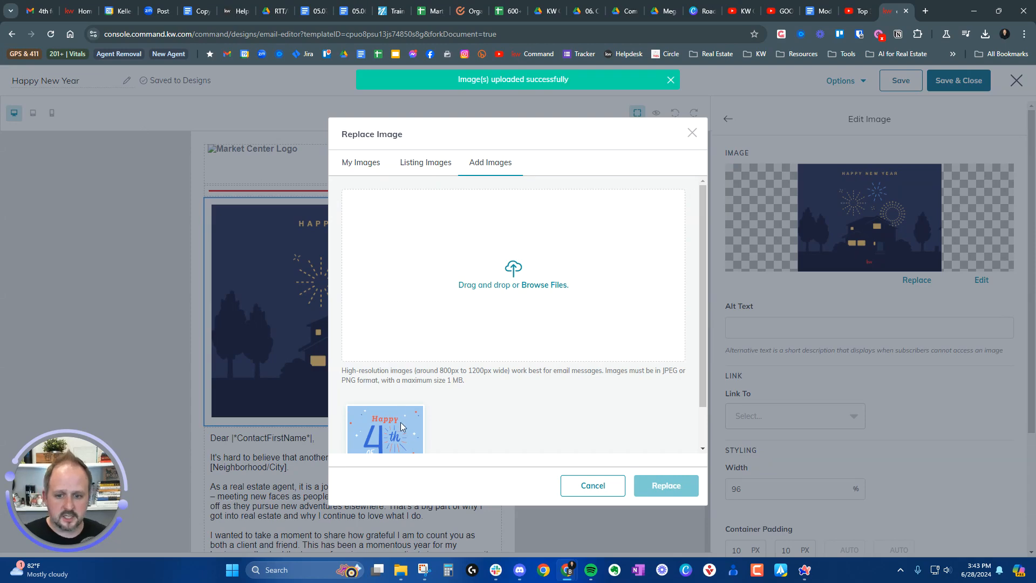
pyautogui.click(402, 424)
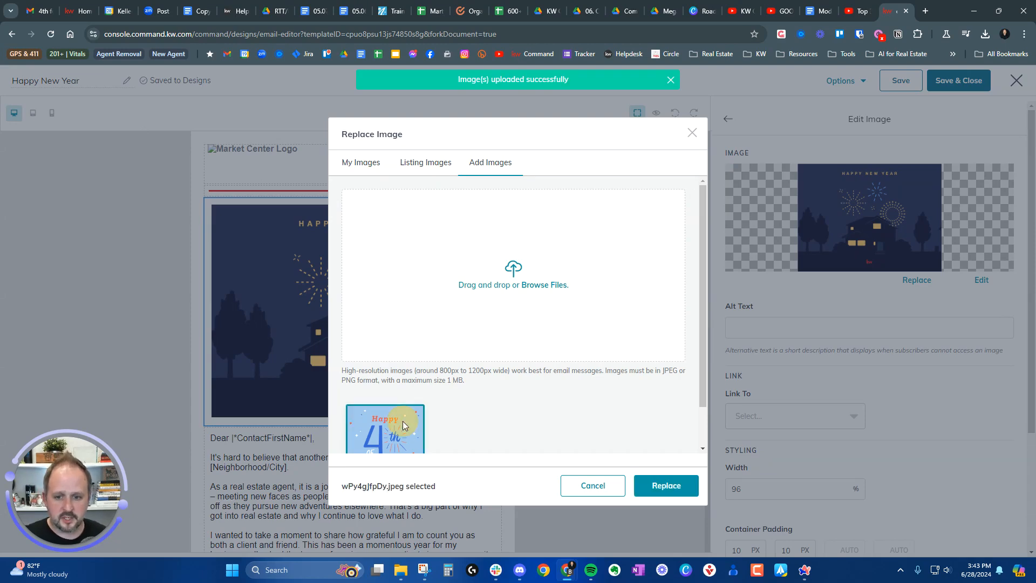
pyautogui.click(685, 485)
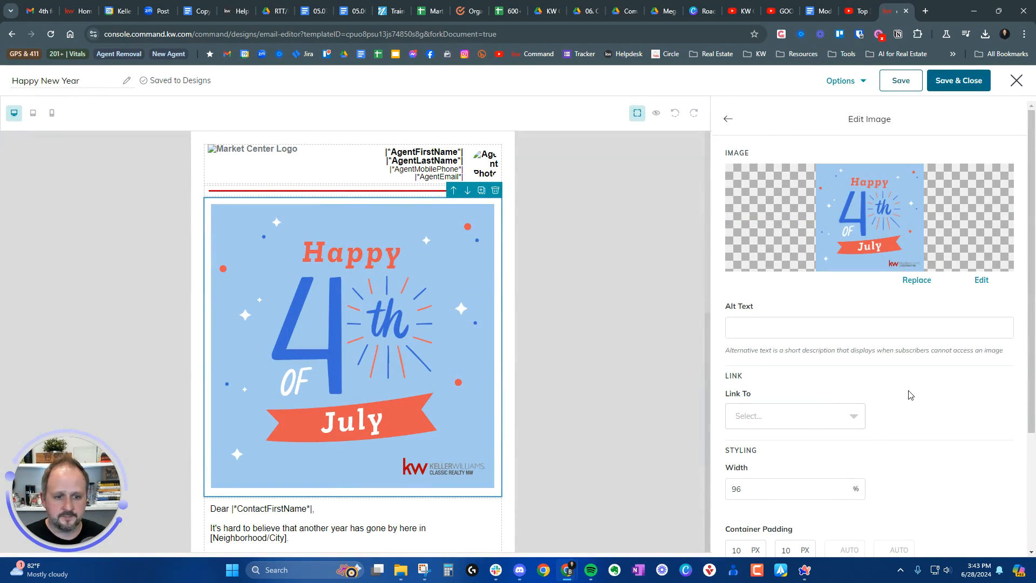
# Review the image's link options and styling settings, and return to the list of blocks.
pyautogui.scroll(-1, 907, 394)
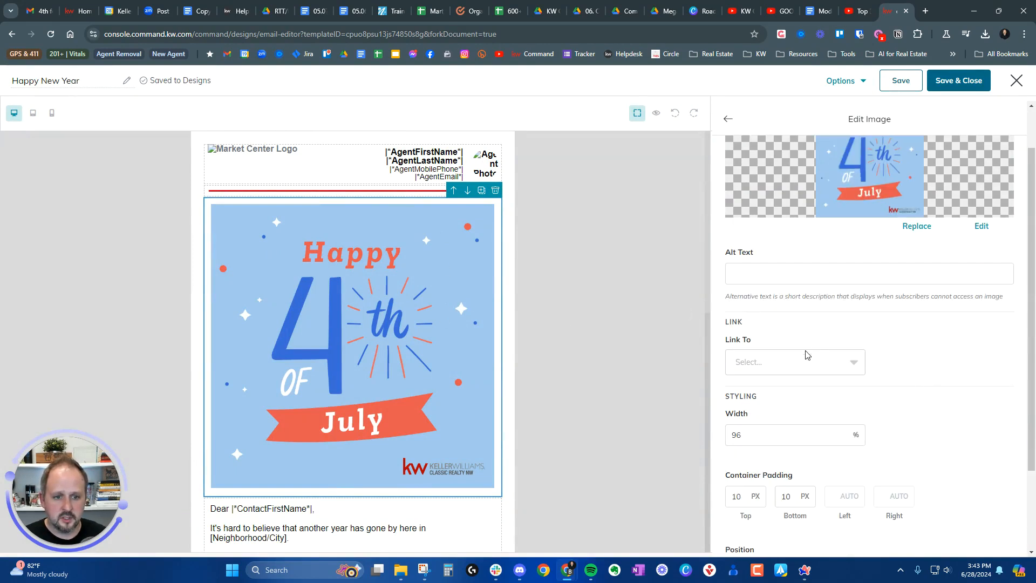
pyautogui.click(782, 368)
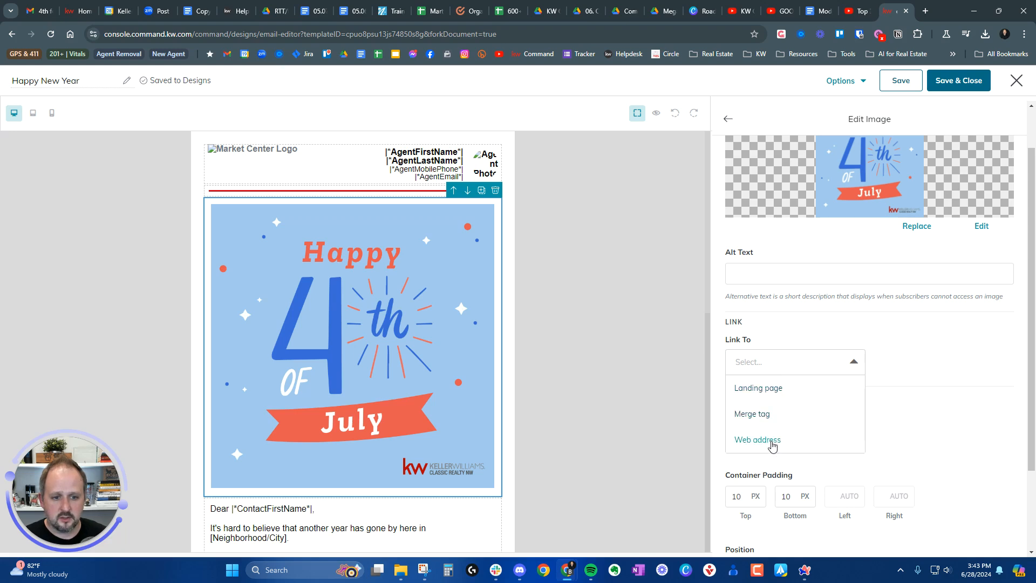
pyautogui.click(961, 356)
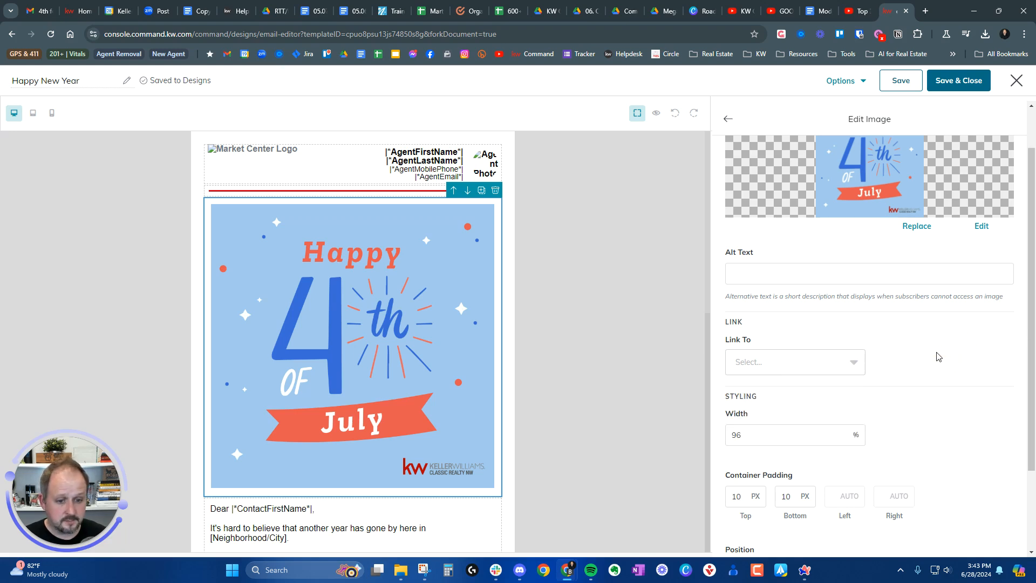
pyautogui.scroll(-3, 937, 356)
pyautogui.scroll(5, 936, 356)
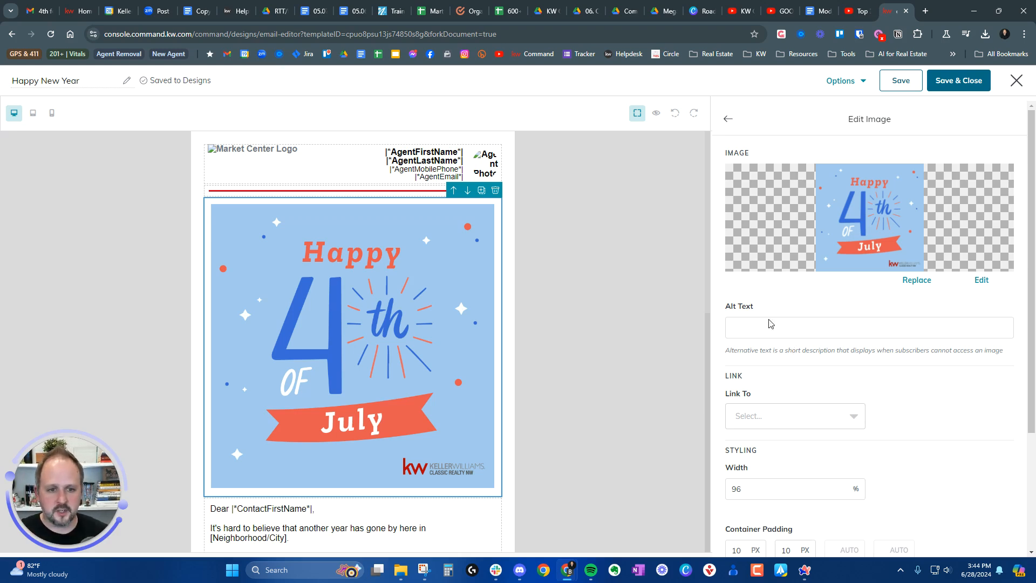
pyautogui.click(728, 122)
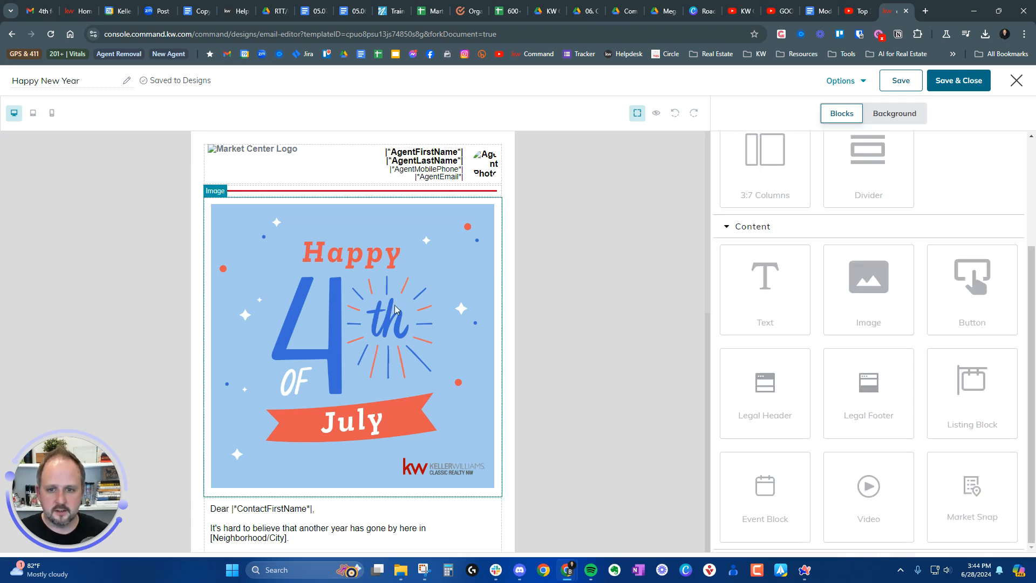
# Replace the New Year message between the greeting and the "Take care" sign-off with Fourth of July text, from "Happy Fourth of July!" to "Happy Independence Day!".
pyautogui.scroll(-1, 395, 309)
pyautogui.scroll(-3, 395, 310)
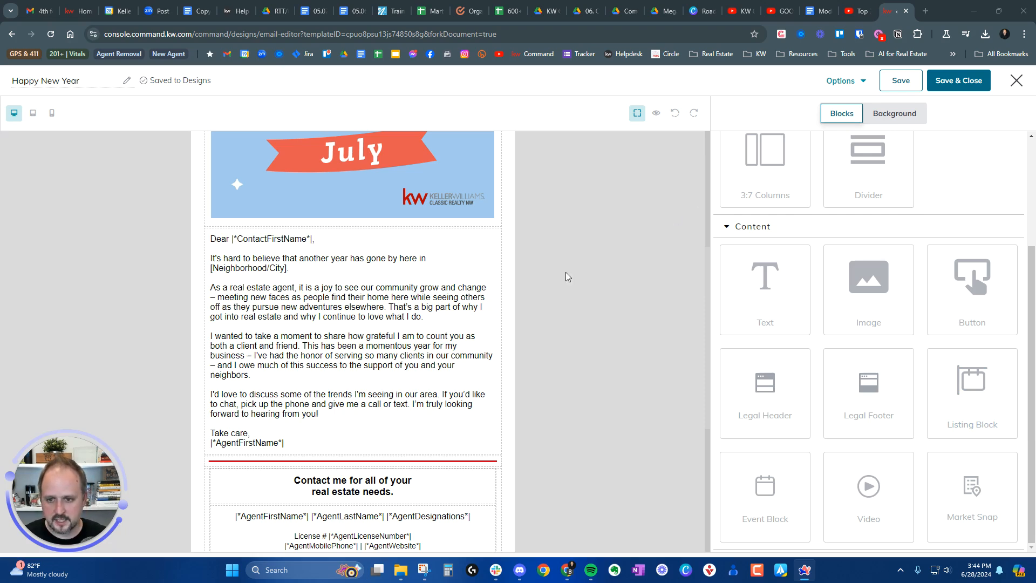
pyautogui.click(374, 327)
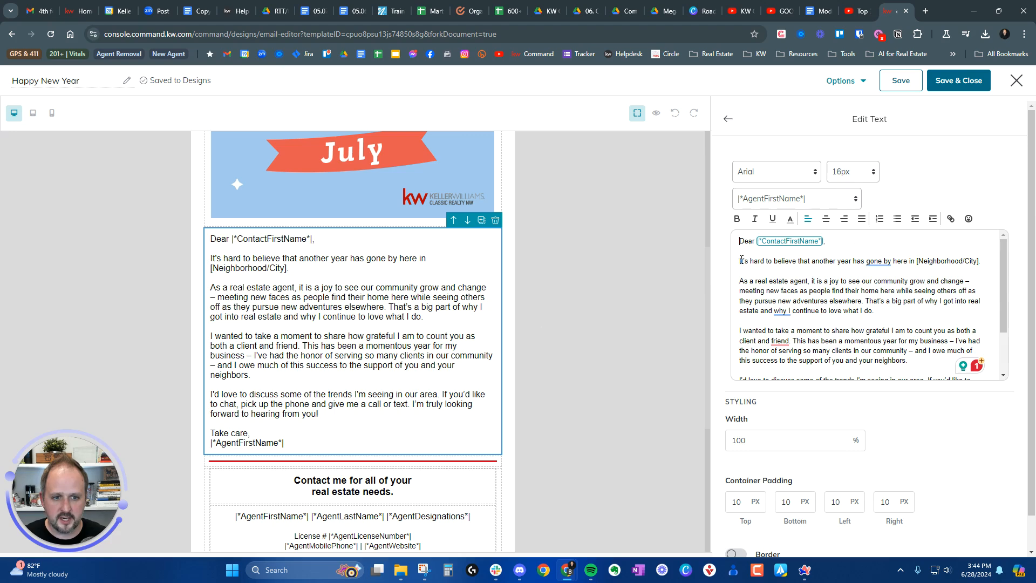
pyautogui.moveTo(738, 261); pyautogui.dragTo(816, 344)
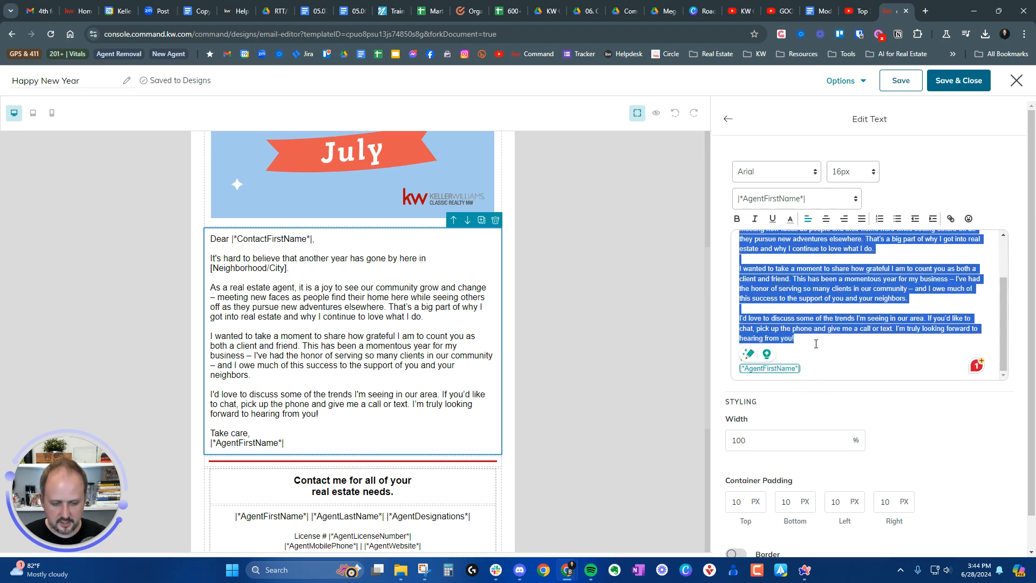
pyautogui.press('BackSpace')
pyautogui.write("Happy Fourth of July! us🎆  As we come together to celebrate the birth of our great nation, I wanted to extend my warmest wishes to you and your loved ones. Whether you're enjoying a festive barbecue, watching fireworks light up the sky, or simply spending time with family and friends, I hope your day is filled with joy and celebration.  This special day reminds us of the importance of home and the cherished memories we create within them. As your local real estate agent, I am grateful for the opportunity to help you find the perfect place to call home. Whether you're looking to buy, sell, or simply explore your options, I am here to assist you every step of the way.  If you're thinking about making a move this summer or just curious about the current market trends, feel free to reach out. Let's make your homeownership dreams come true!  Wishing you a fantastic Fourth of July filled with fun, freedom, and fantastic fireworks. Stay safe and enjoy the celebrations!  Happy Independence Day!")
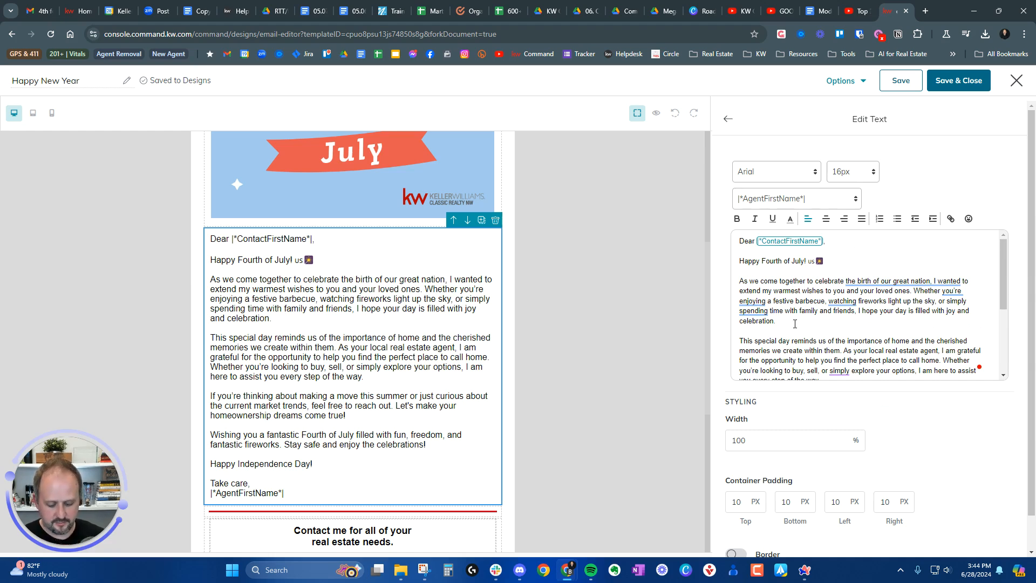
pyautogui.scroll(-5, 794, 308)
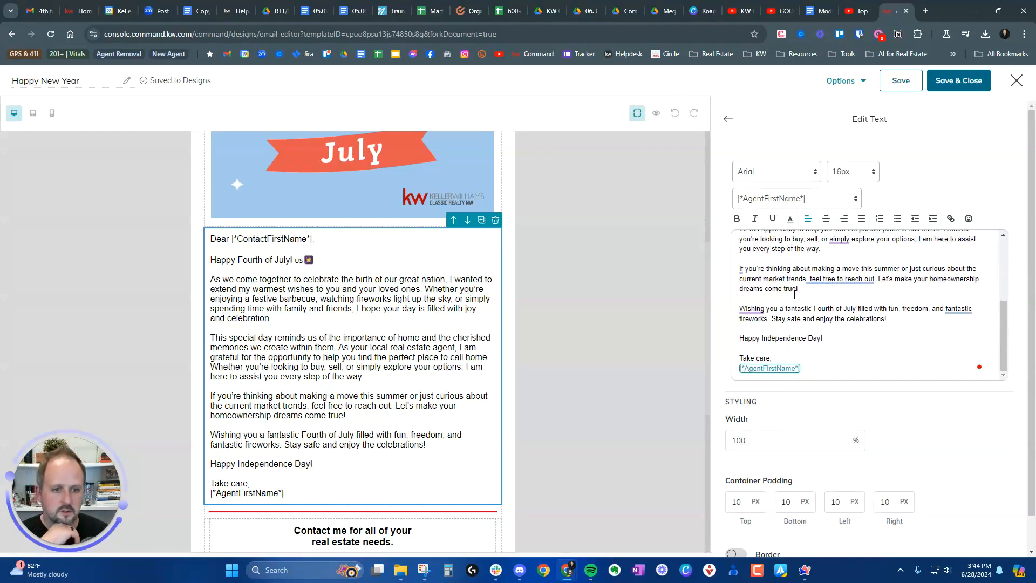
pyautogui.scroll(1, 782, 319)
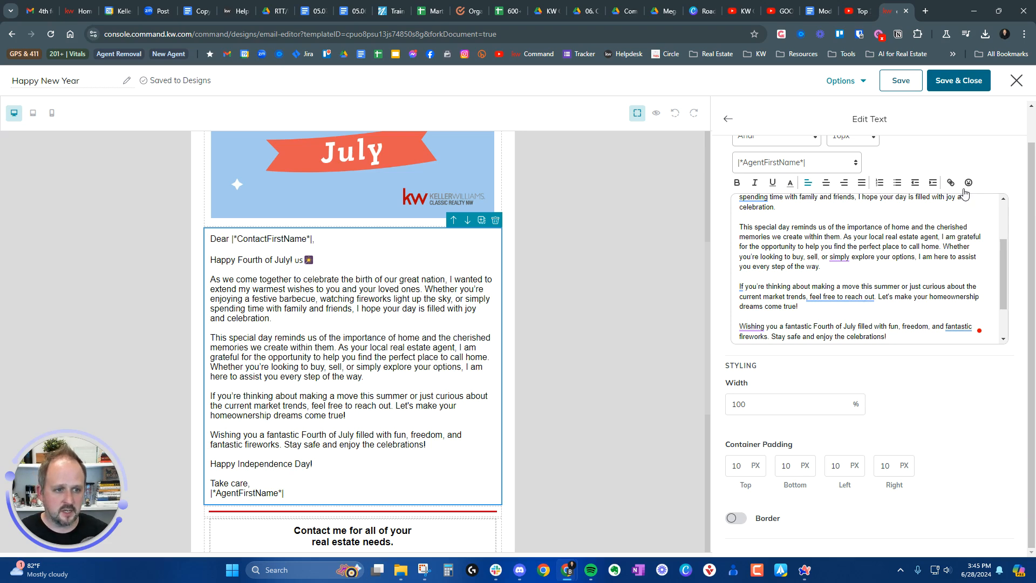
# Look through the merge fields available for the message text, leave text editing, and review the email down to its footer.
pyautogui.scroll(5, 797, 289)
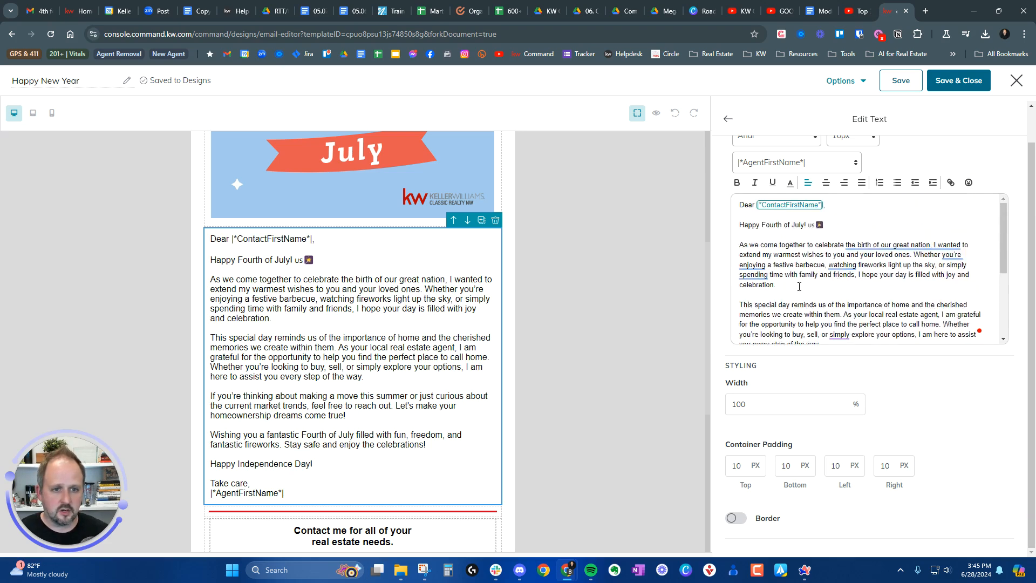
pyautogui.scroll(1, 797, 290)
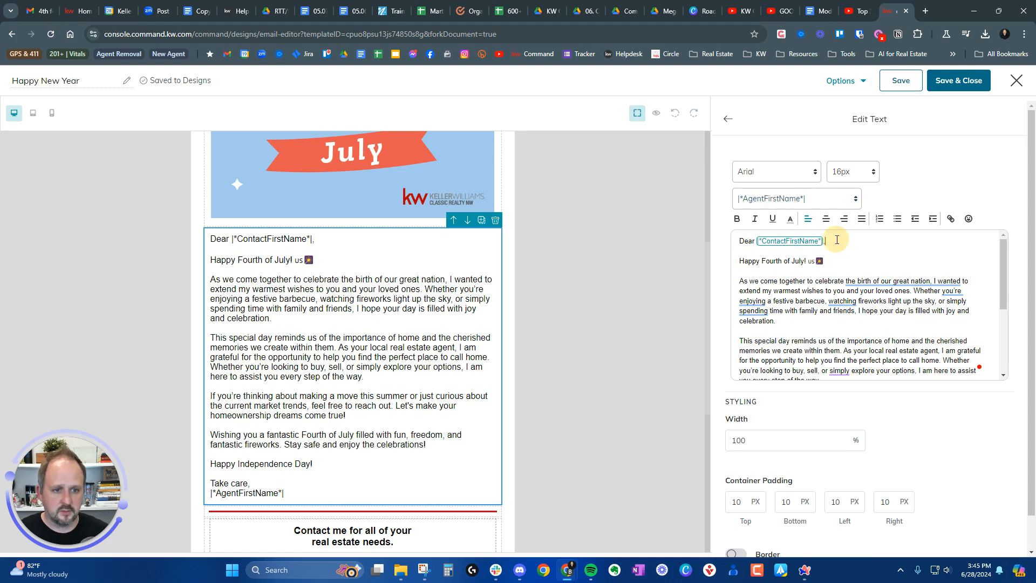
pyautogui.click(856, 199)
pyautogui.scroll(-10, 791, 343)
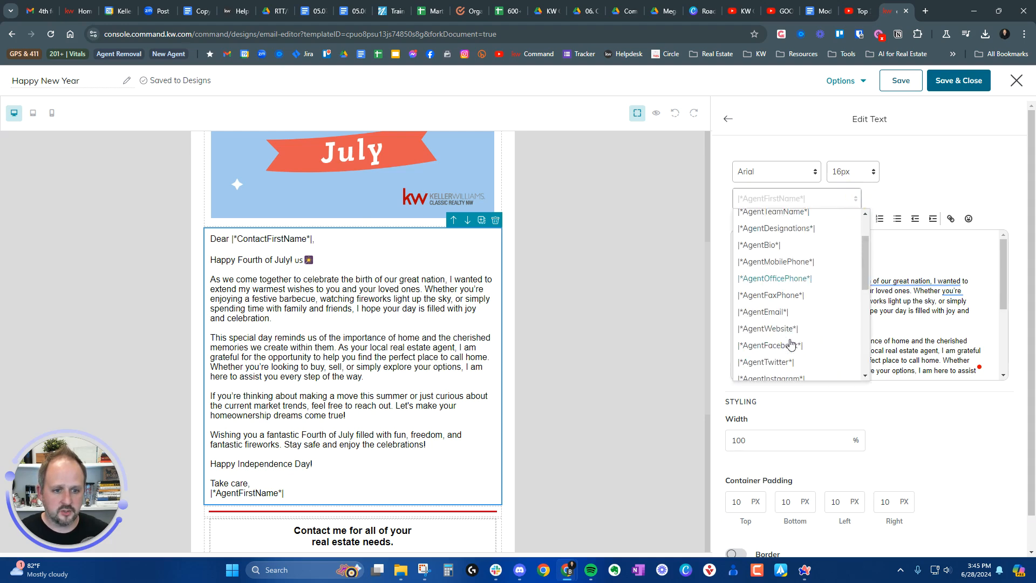
pyautogui.scroll(10, 791, 343)
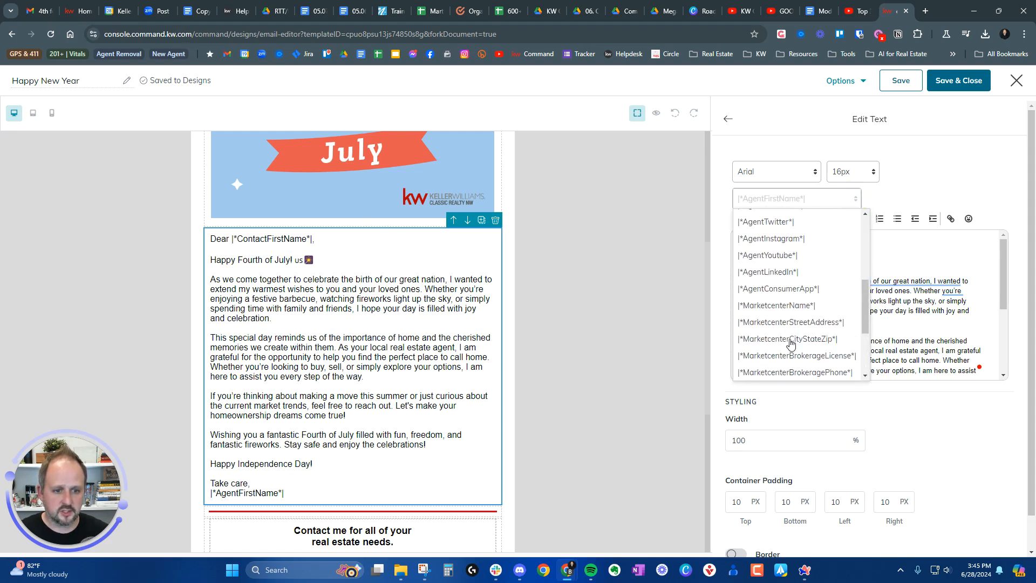
pyautogui.click(926, 259)
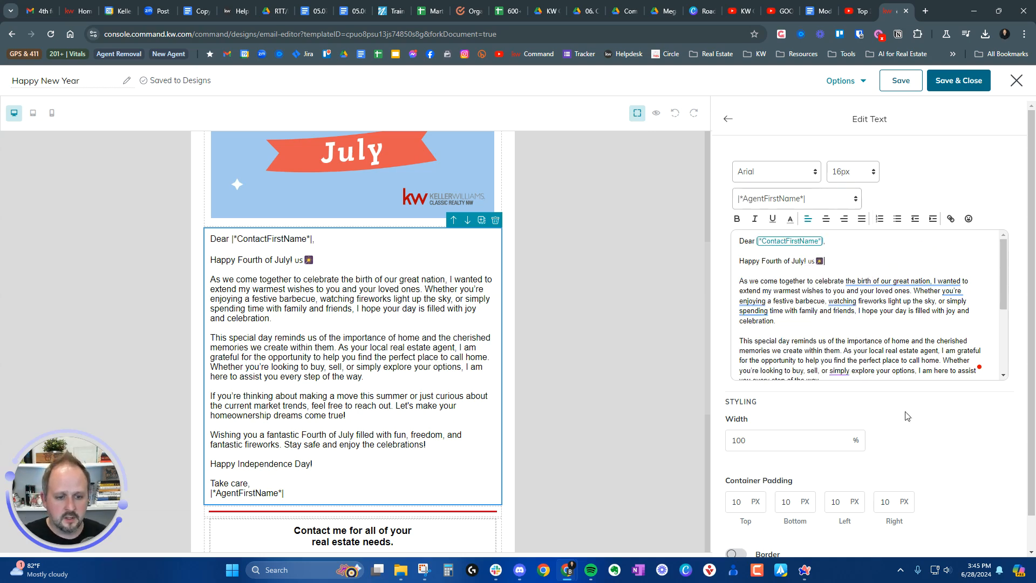
pyautogui.click(728, 119)
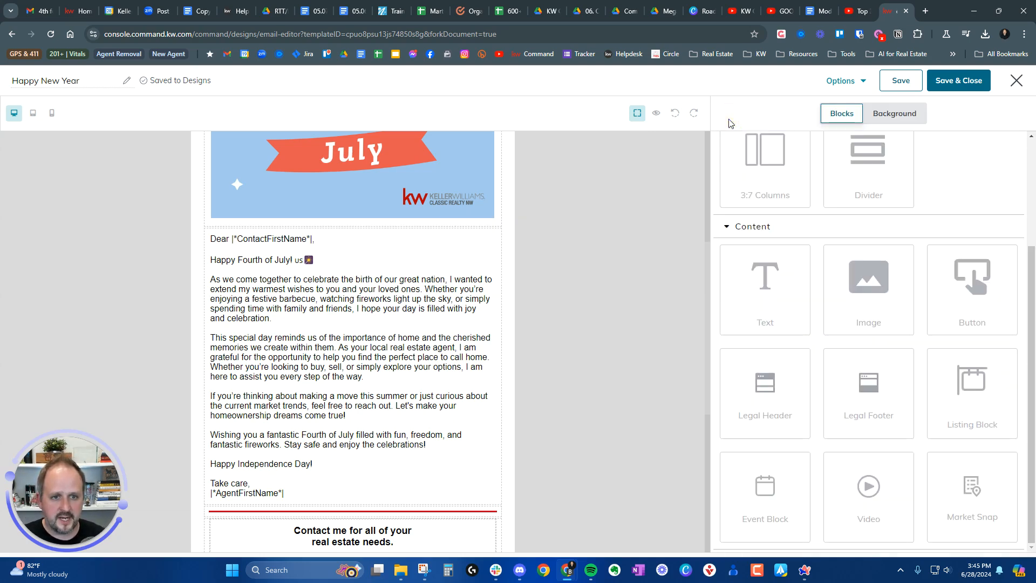
pyautogui.scroll(-2, 389, 343)
pyautogui.scroll(-4, 389, 343)
pyautogui.scroll(5, 392, 328)
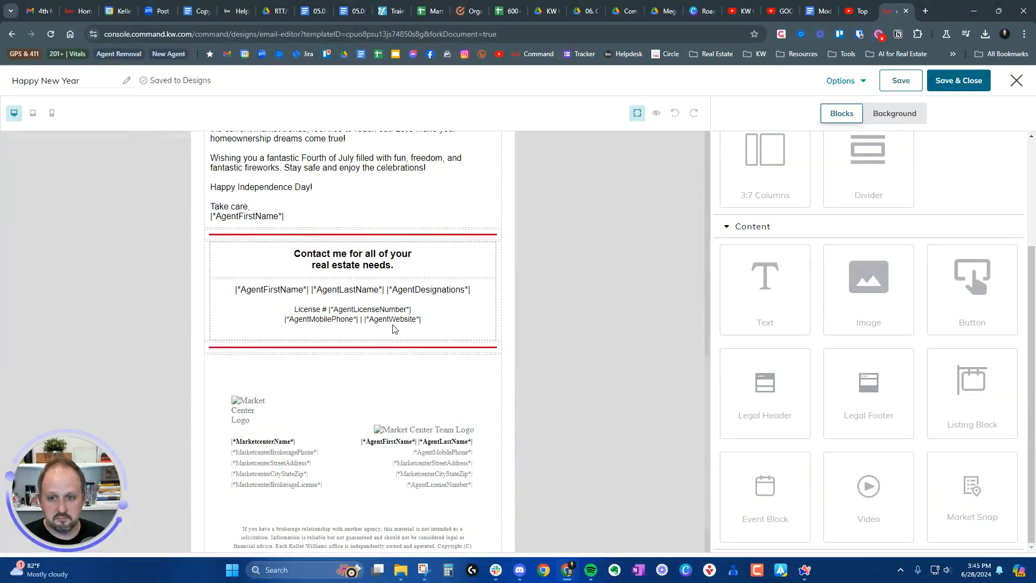
pyautogui.scroll(8, 393, 328)
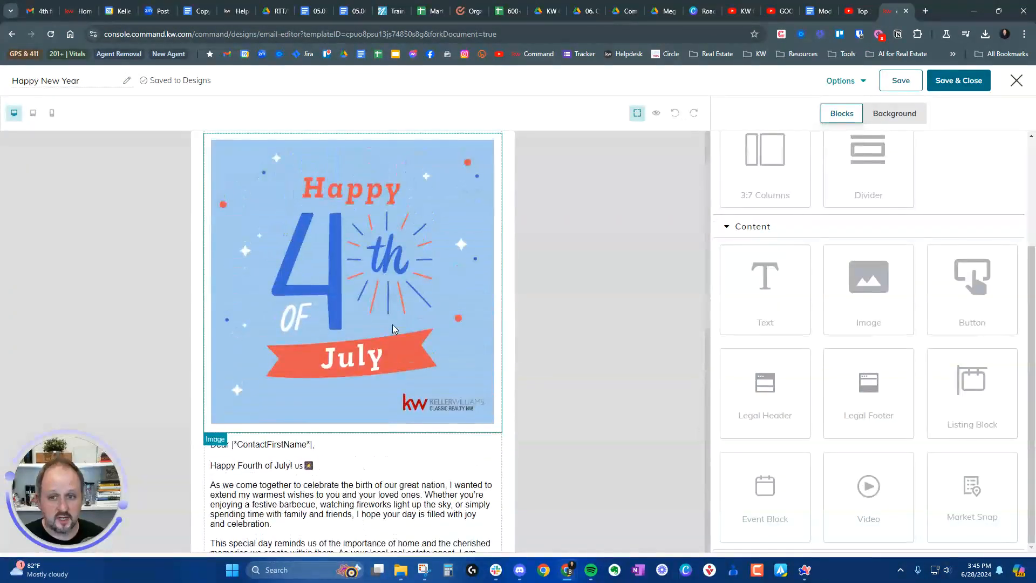
# Rename the email design as Happy Independence Day.
pyautogui.click(92, 84)
pyautogui.moveTo(81, 82); pyautogui.dragTo(48, 86)
pyautogui.press('BackSpace')
pyautogui.press('BackSpace')
pyautogui.press('BackSpace')
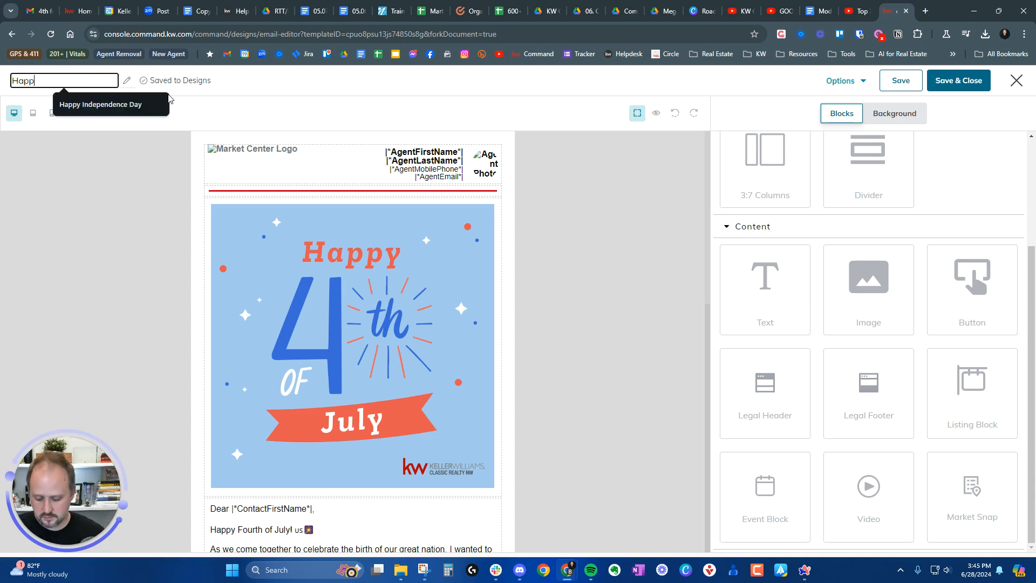
pyautogui.click(137, 104)
pyautogui.click(601, 199)
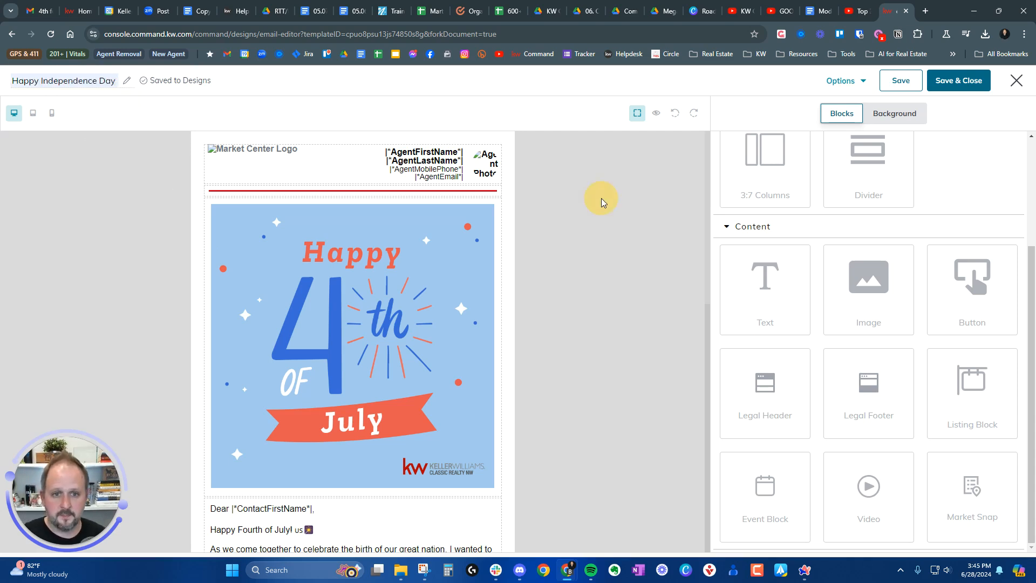
# Preview the whole email in tablet, mobile and desktop layouts, and return to the editor.
pyautogui.click(846, 89)
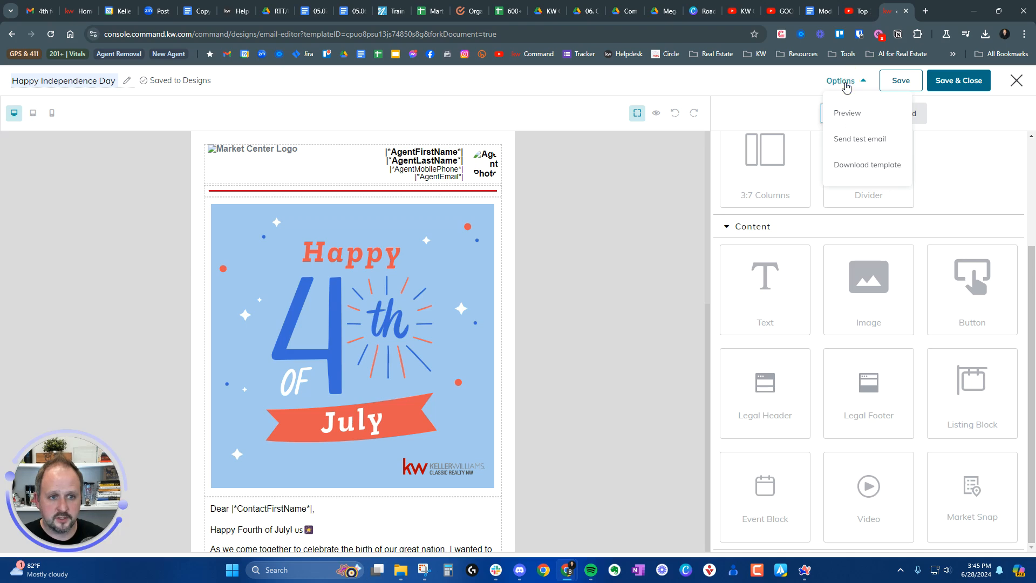
pyautogui.click(848, 115)
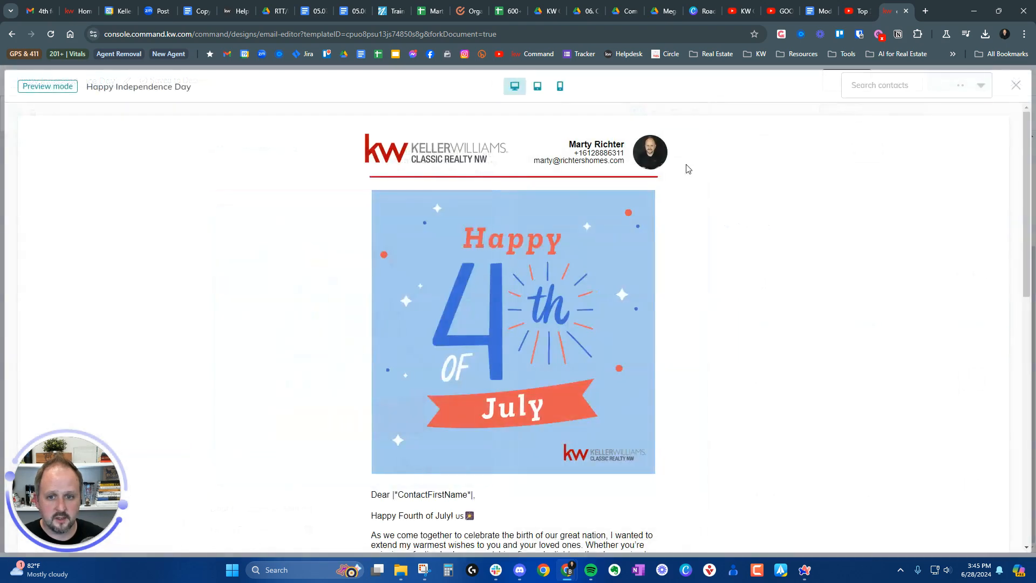
pyautogui.click(537, 92)
pyautogui.click(560, 90)
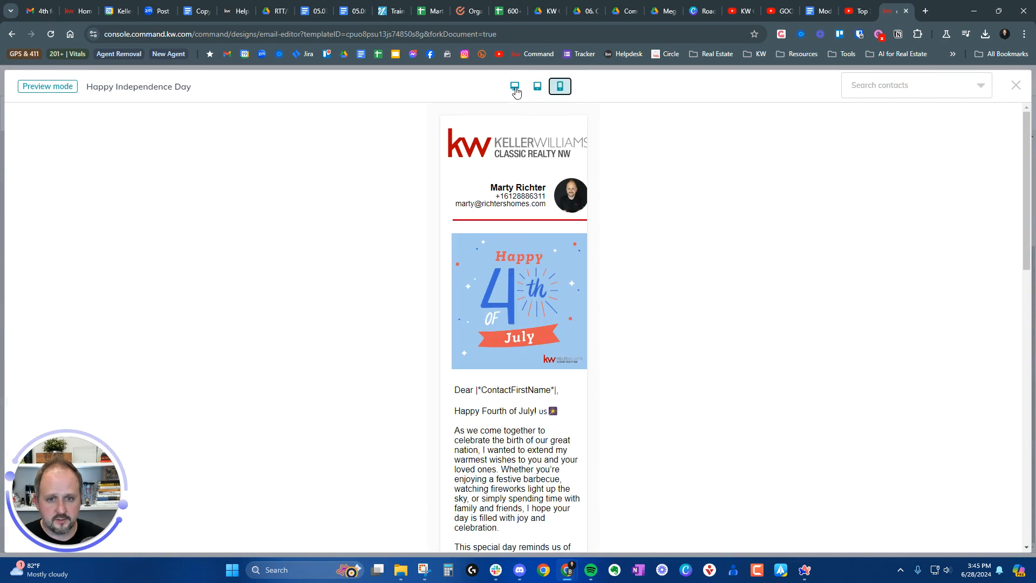
pyautogui.click(515, 89)
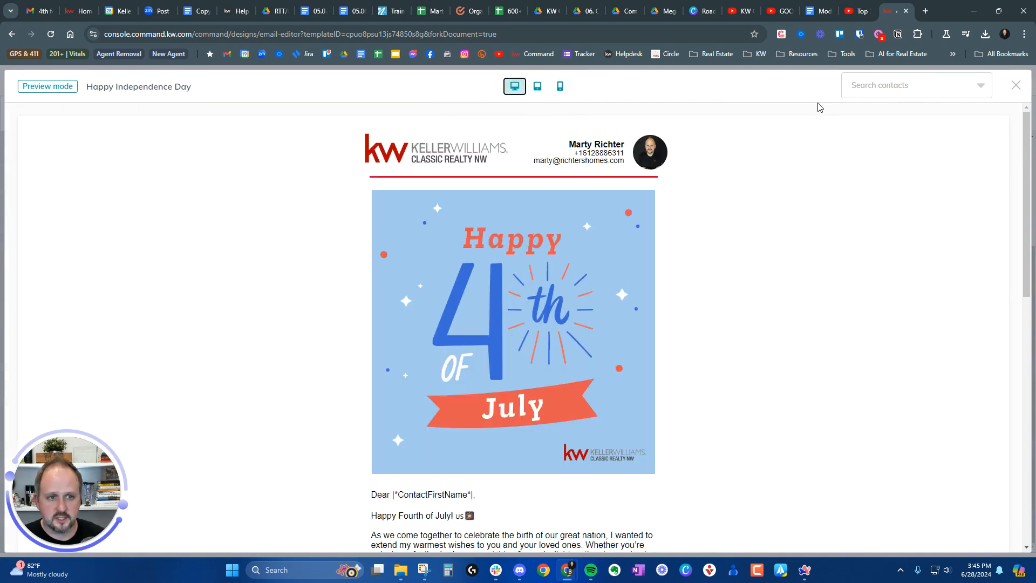
pyautogui.scroll(-12, 644, 351)
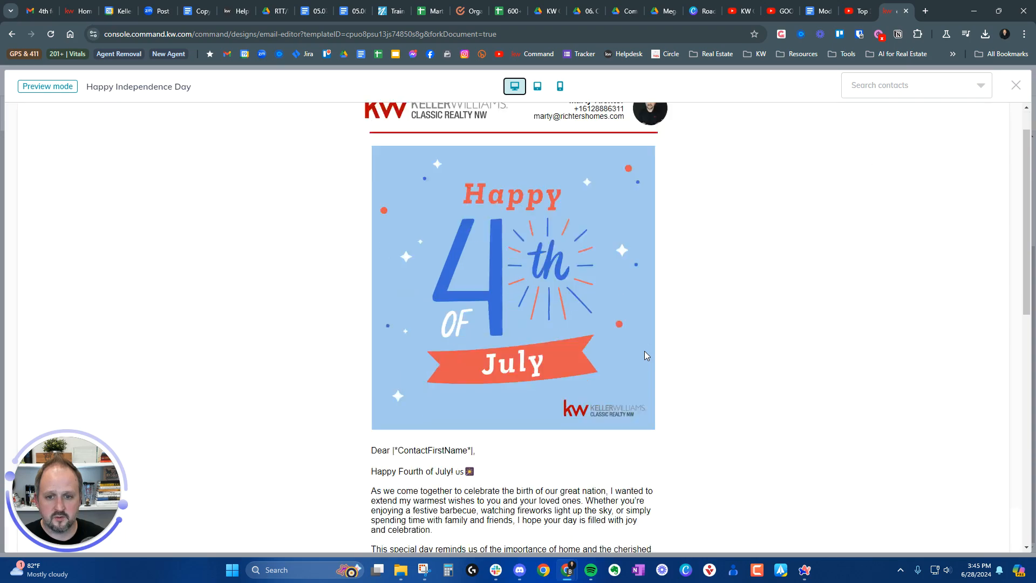
pyautogui.scroll(15, 642, 350)
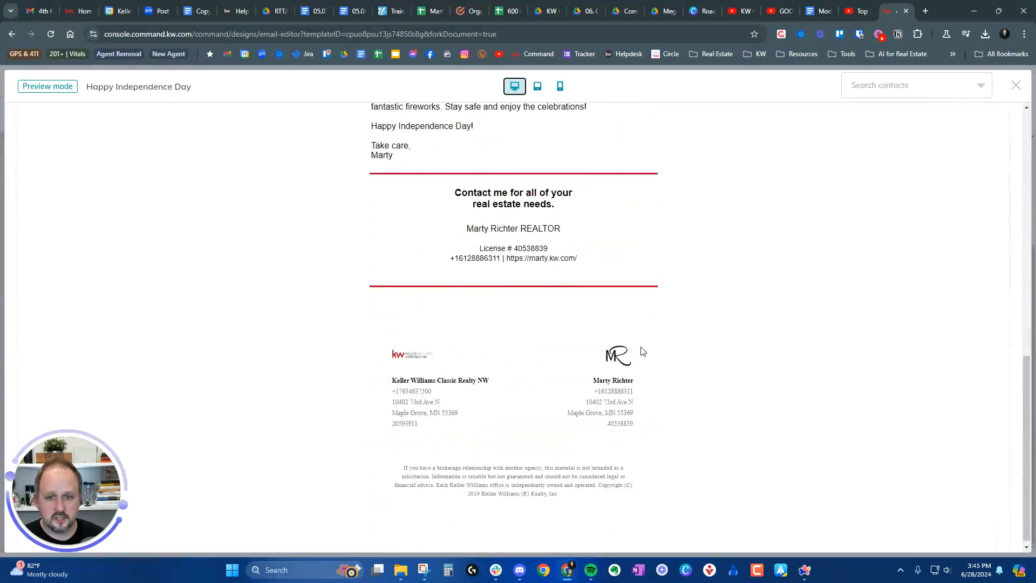
pyautogui.click(1014, 87)
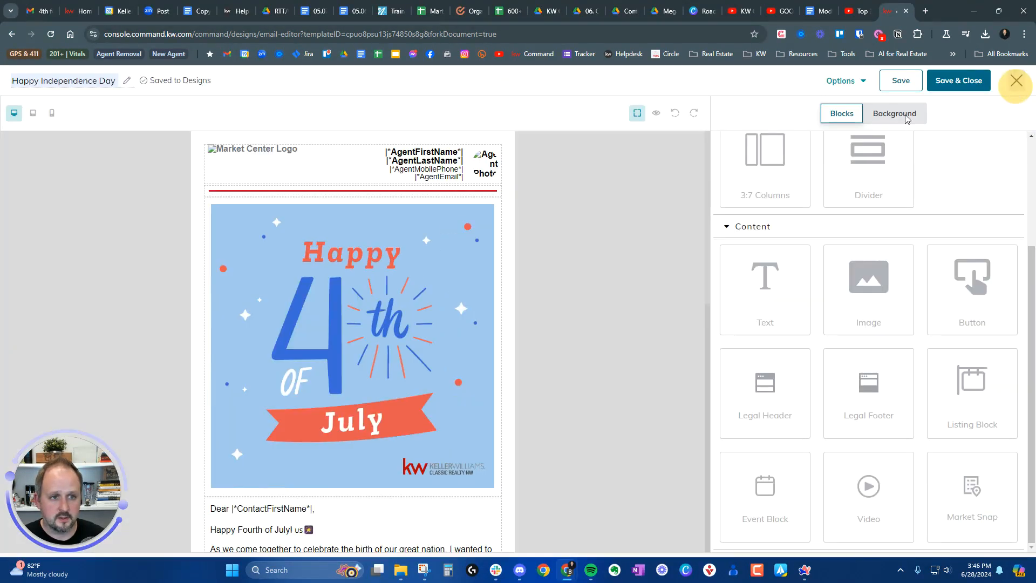
# View the test email form without sending anything, and check the other options for the design.
pyautogui.click(842, 82)
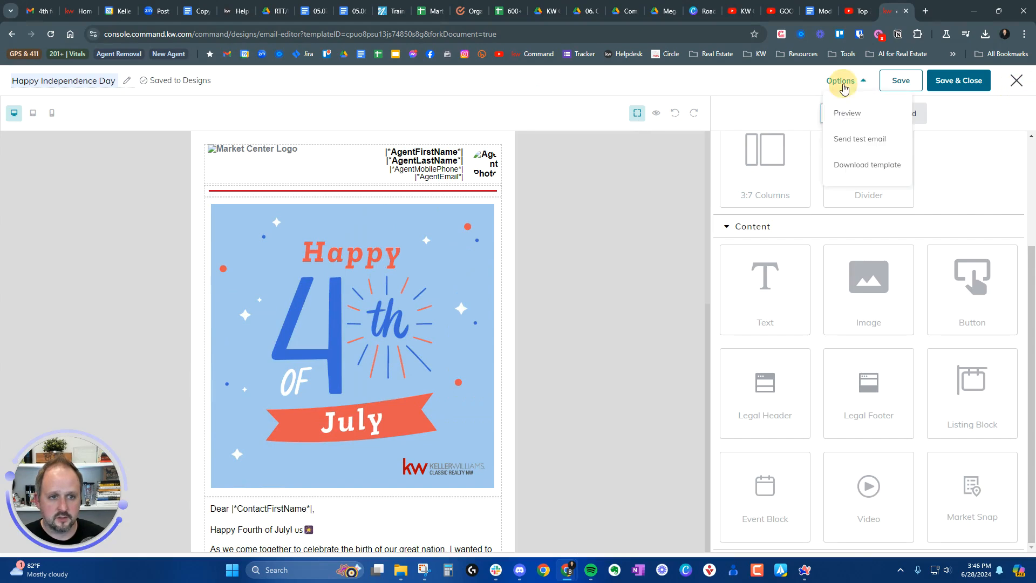
pyautogui.click(848, 139)
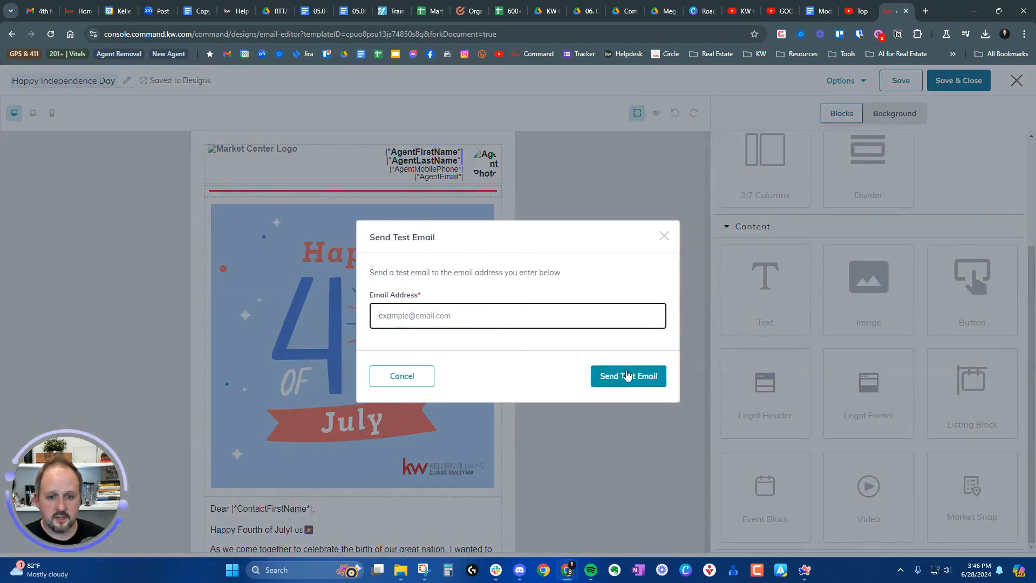
pyautogui.click(410, 381)
pyautogui.click(860, 82)
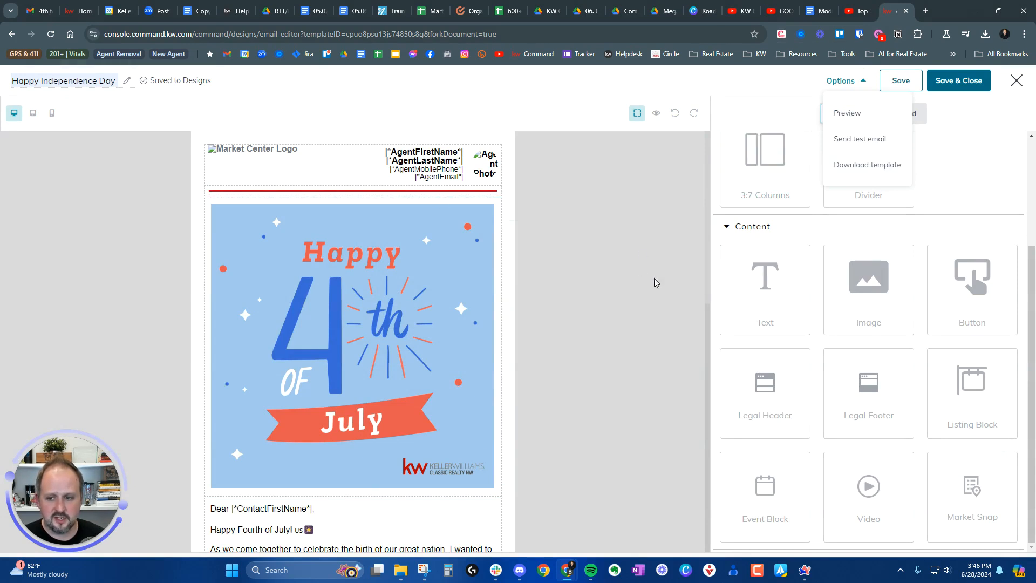
pyautogui.click(668, 267)
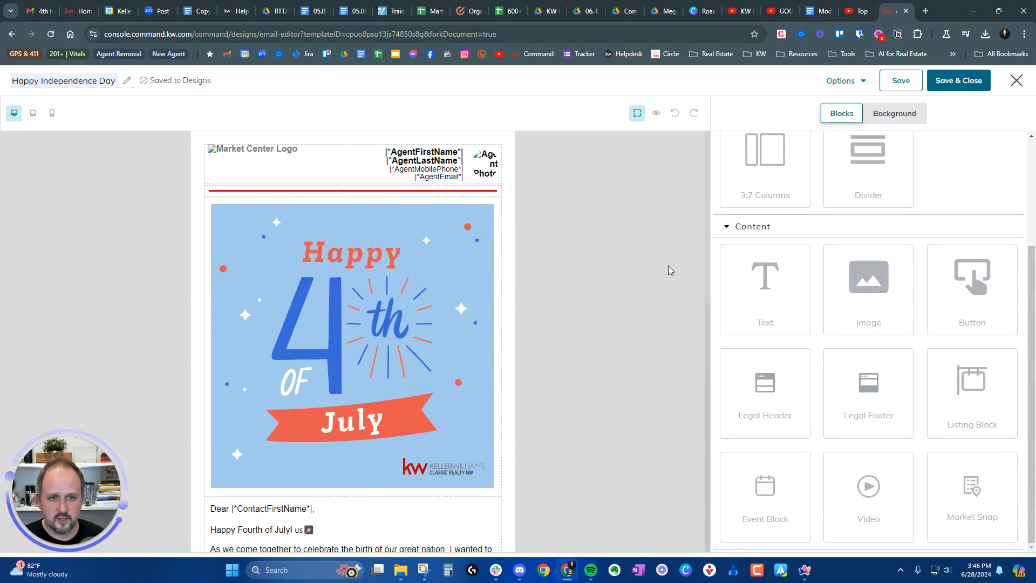
# Save the Happy Independence Day email design and close the editor.
pyautogui.click(905, 84)
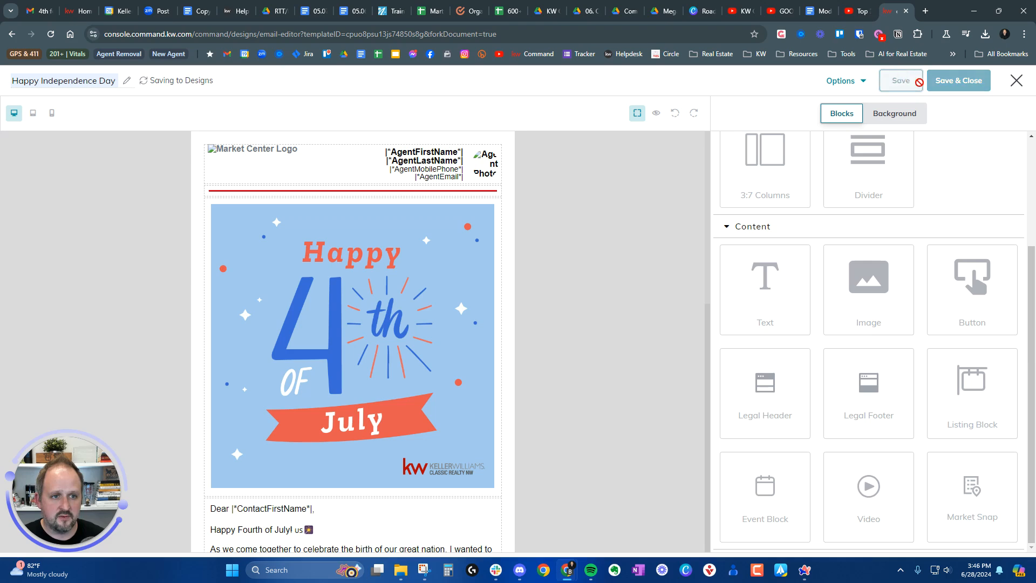
pyautogui.click(969, 84)
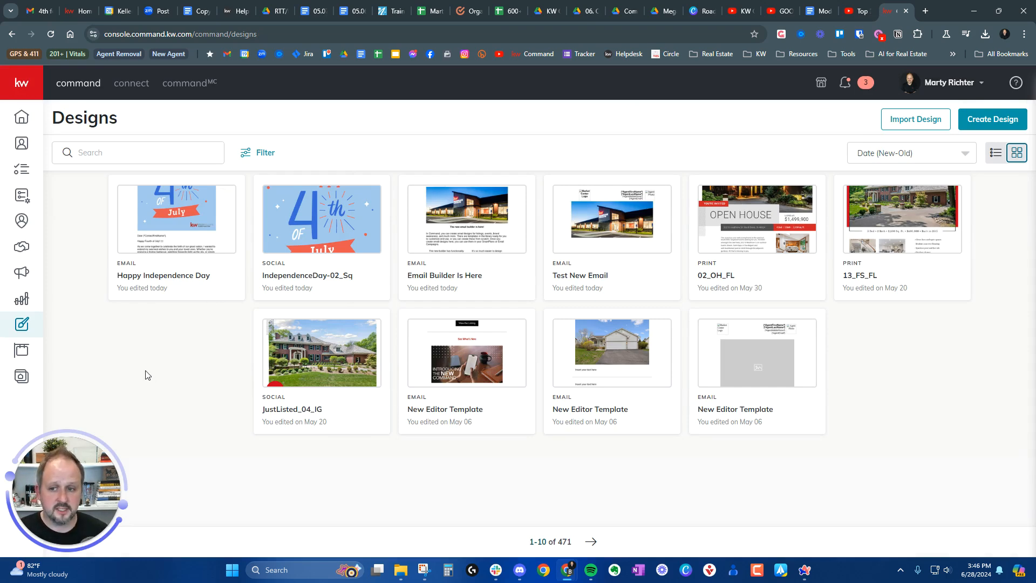
# Create a new email campaign named 4th with the goal Brand Awareness, running through Command Email.
pyautogui.click(22, 275)
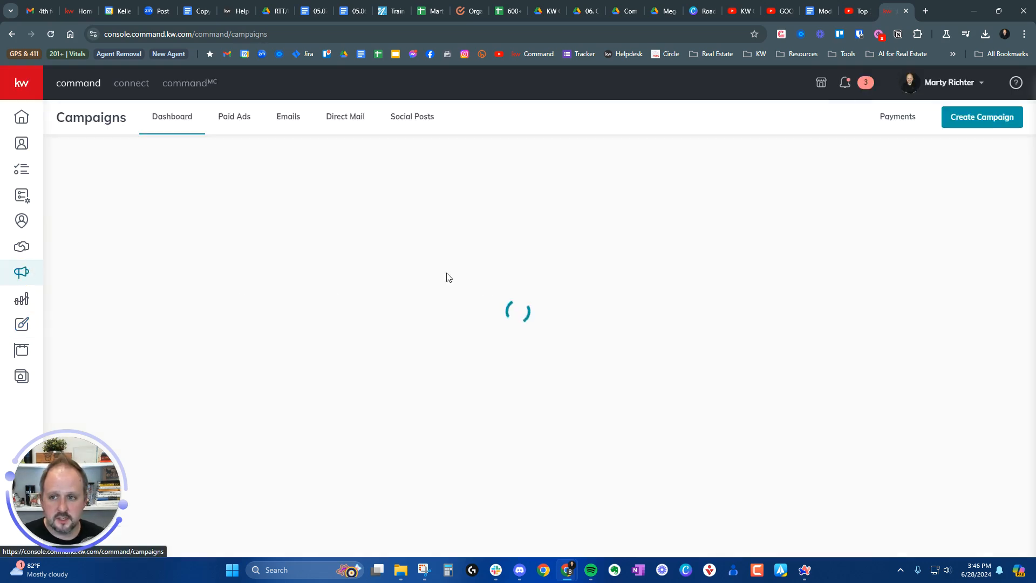
pyautogui.click(978, 124)
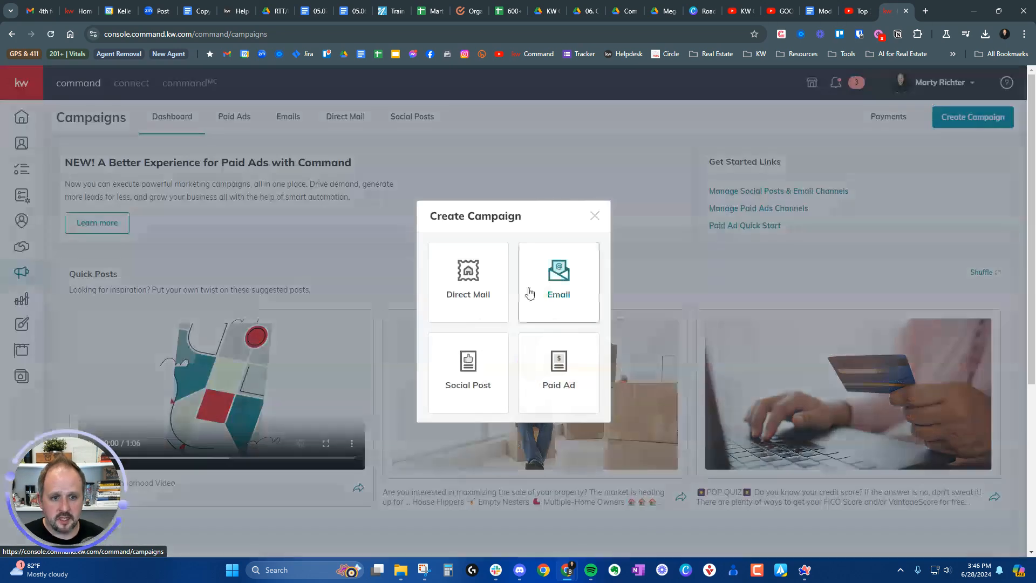
pyautogui.click(565, 285)
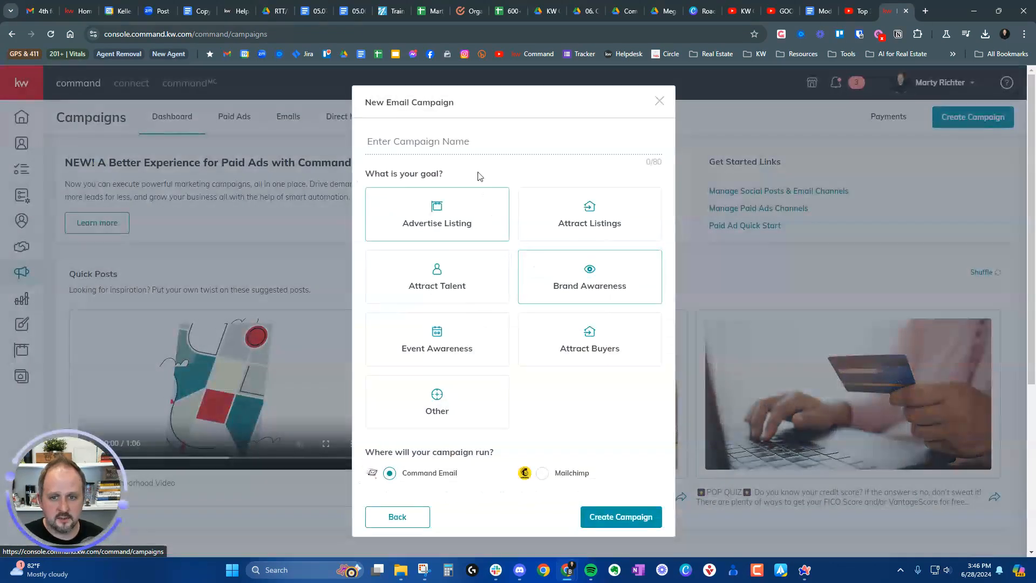
pyautogui.click(456, 142)
pyautogui.write('4th')
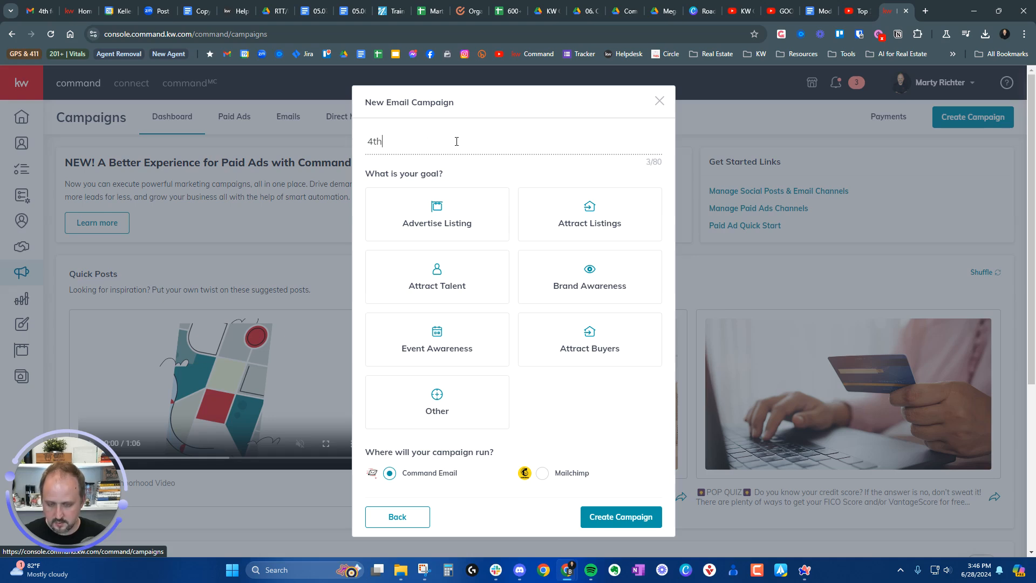
pyautogui.click(551, 288)
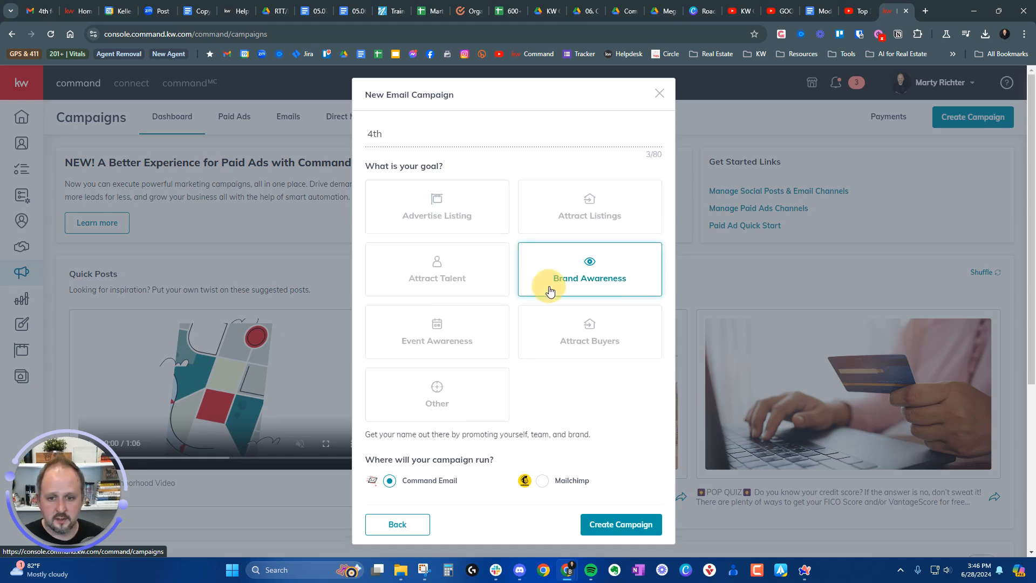
pyautogui.click(621, 517)
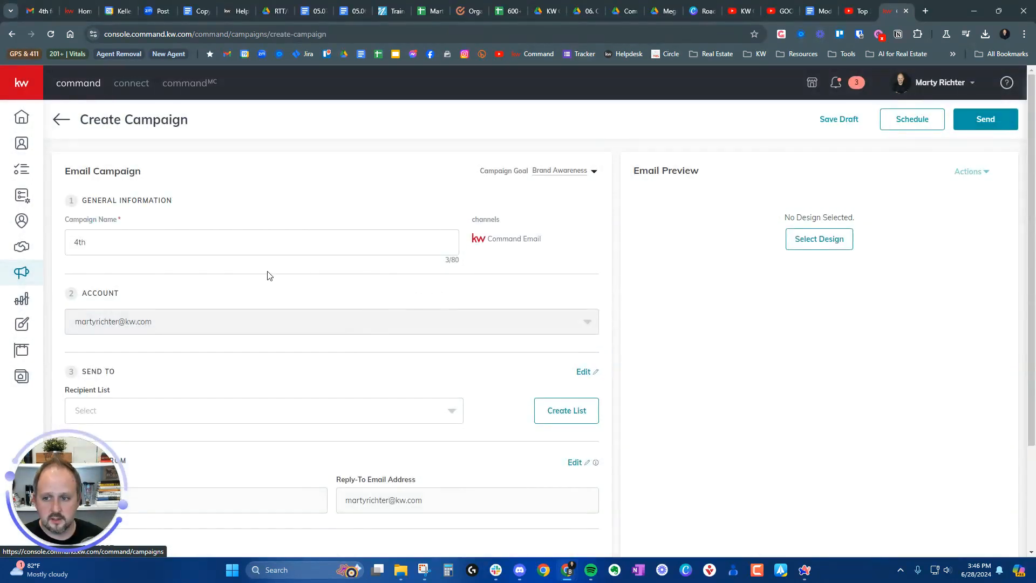
# Select the saved Happy Independence Day template as the campaign's email design, save it, and review the email preview.
pyautogui.scroll(-2, 259, 284)
pyautogui.scroll(-1, 309, 320)
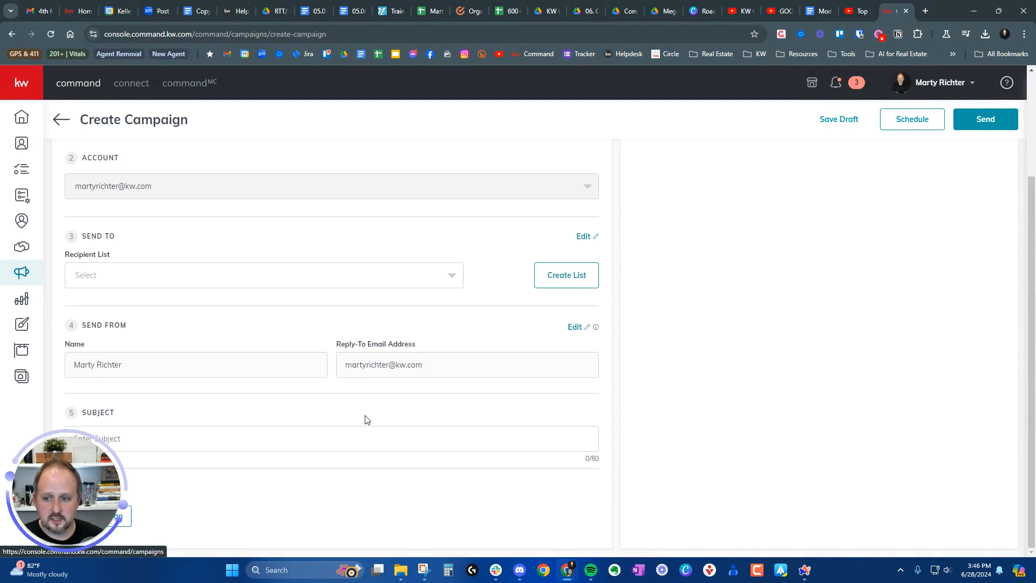
pyautogui.moveTo(96, 471); pyautogui.dragTo(92, 415)
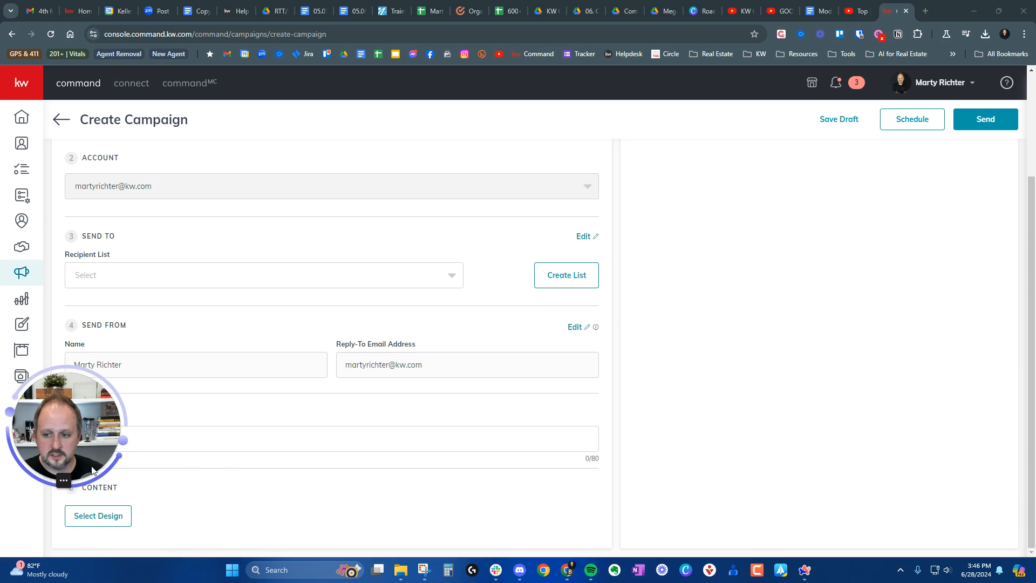
pyautogui.click(99, 517)
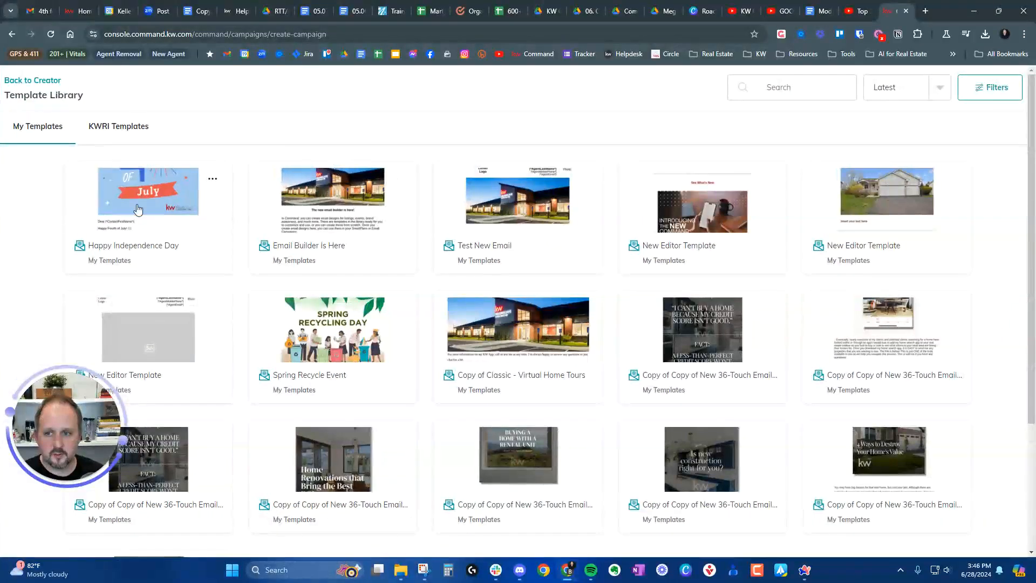
pyautogui.click(137, 209)
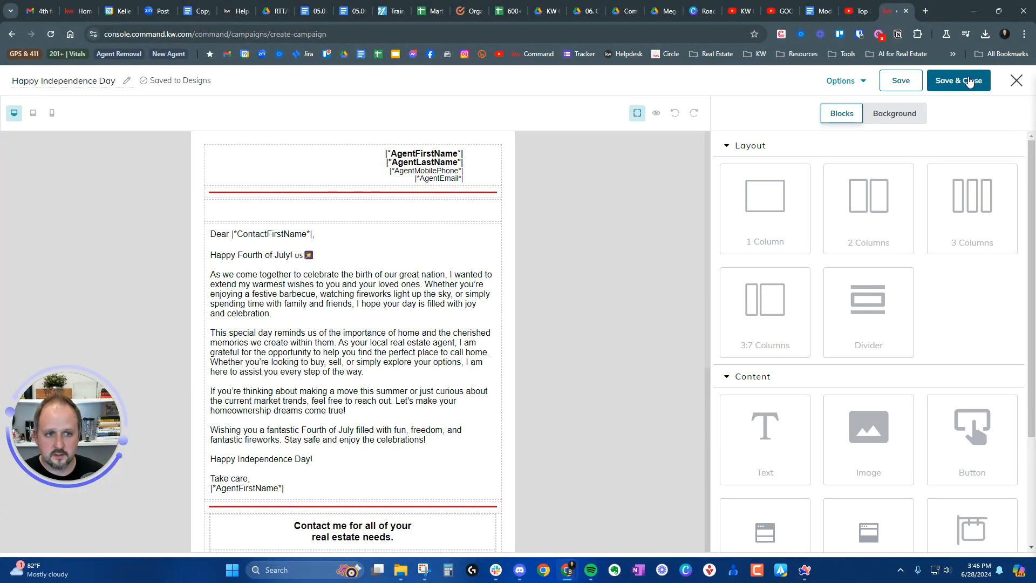
pyautogui.click(969, 81)
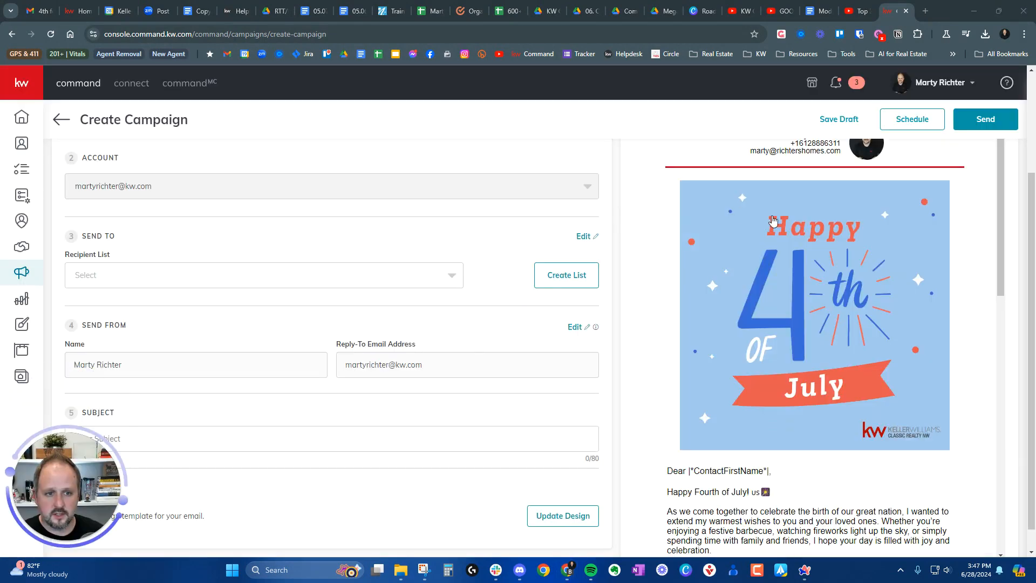
pyautogui.scroll(-5, 773, 220)
pyautogui.scroll(5, 773, 220)
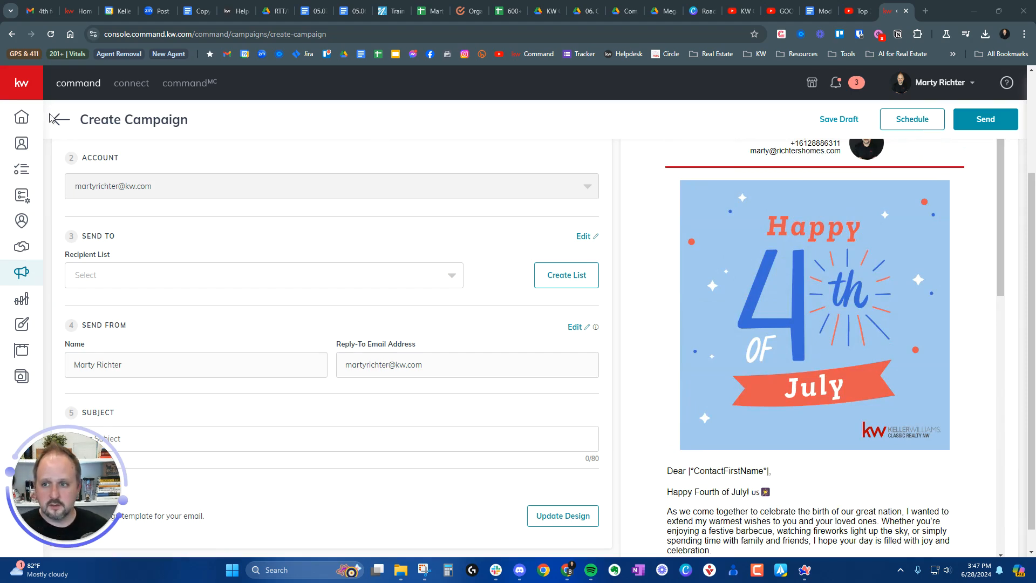
# Go to Designs and start a new email design from a blank template.
pyautogui.moveTo(32, 109); pyautogui.dragTo(32, 315)
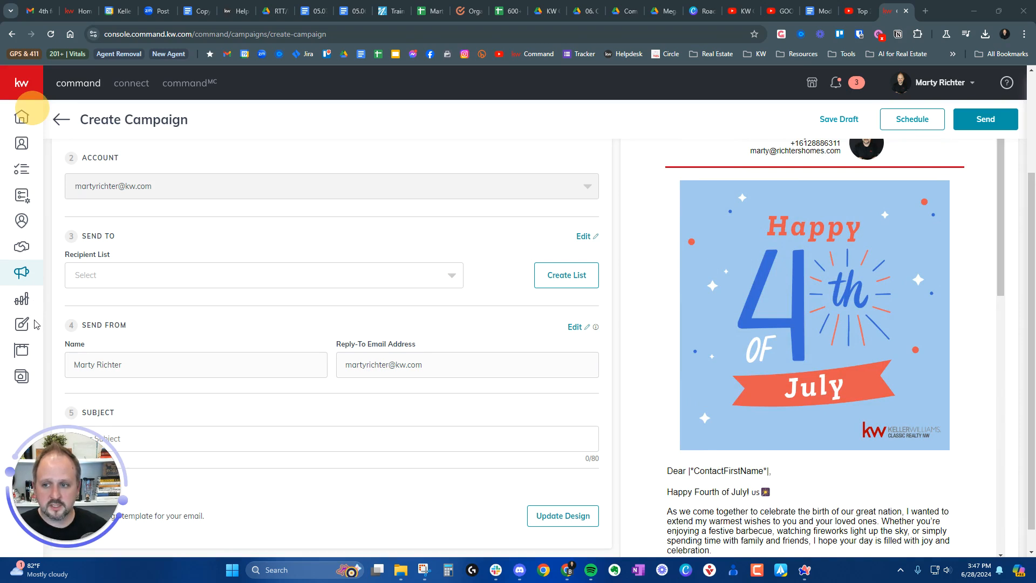
pyautogui.click(32, 320)
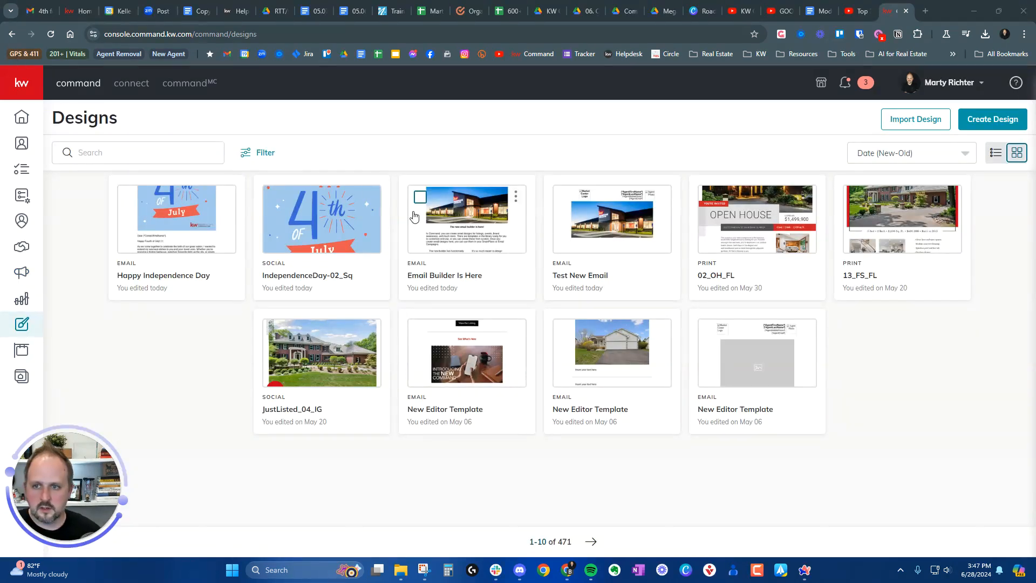
pyautogui.click(996, 121)
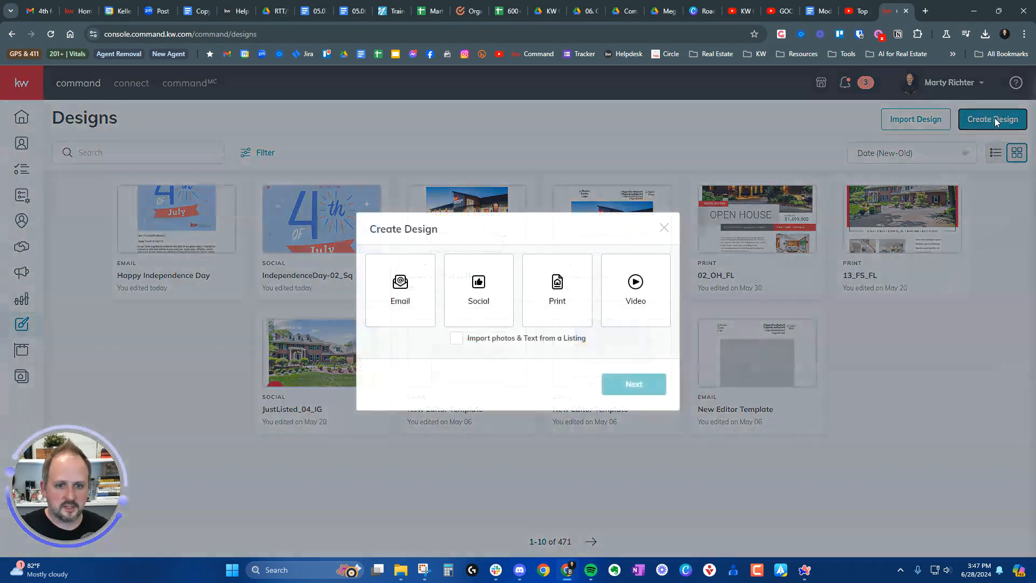
pyautogui.click(407, 310)
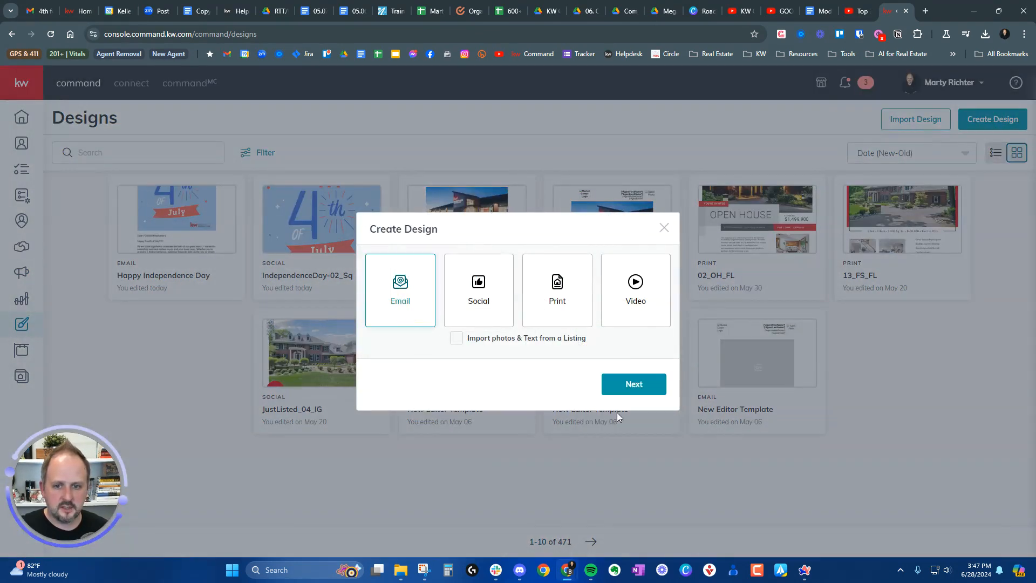
pyautogui.click(632, 393)
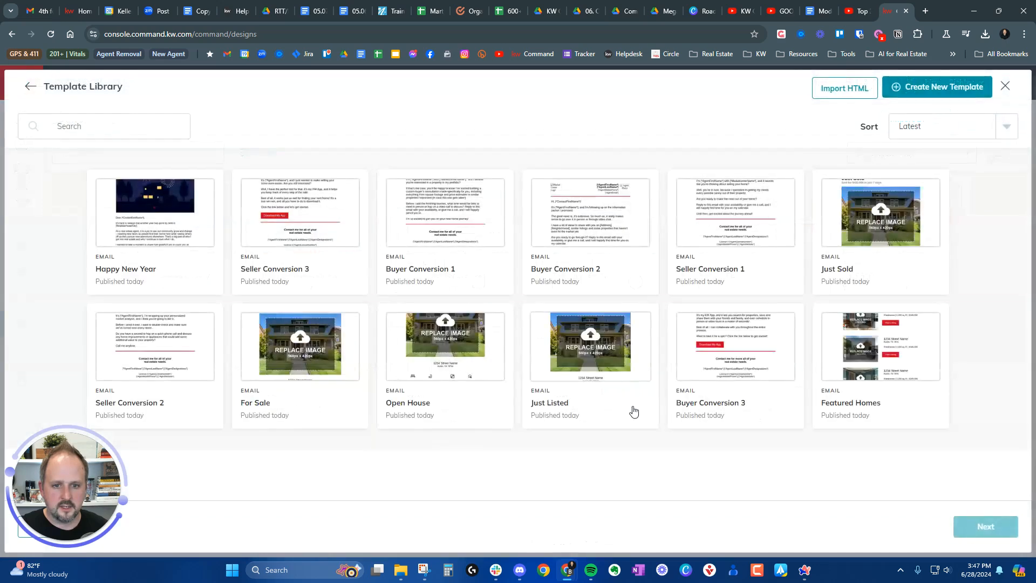
pyautogui.click(942, 90)
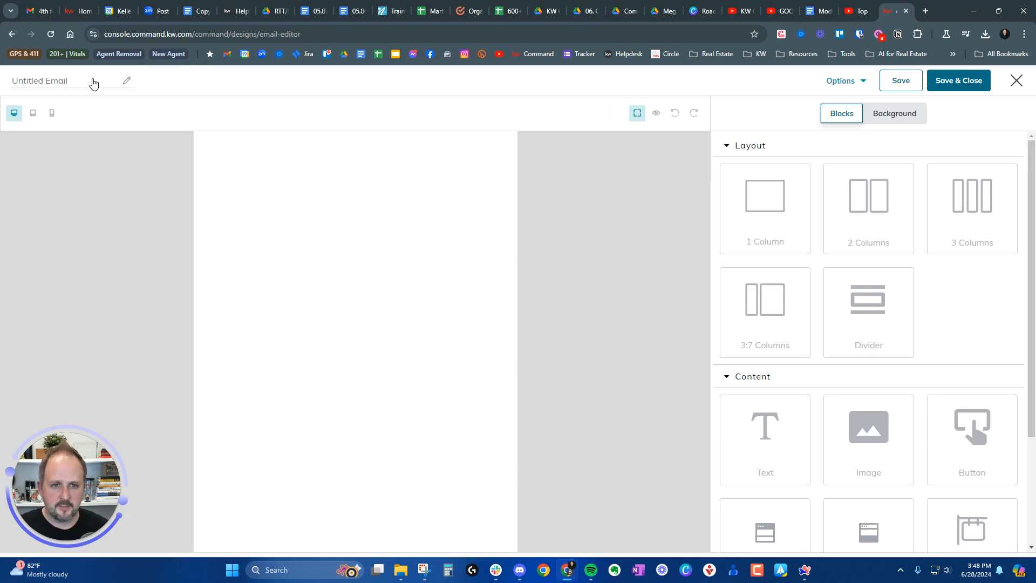
# Add a legal header to the blank email and an image block below it showing the Keller Williams office building photo.
pyautogui.scroll(-3, 897, 329)
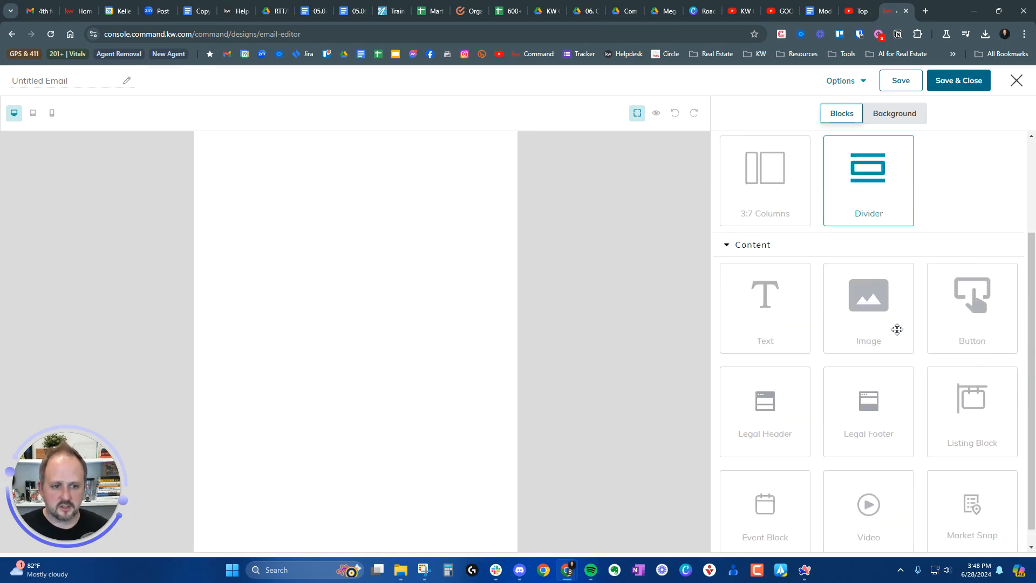
pyautogui.moveTo(729, 378); pyautogui.dragTo(408, 273)
pyautogui.moveTo(858, 289); pyautogui.dragTo(408, 274)
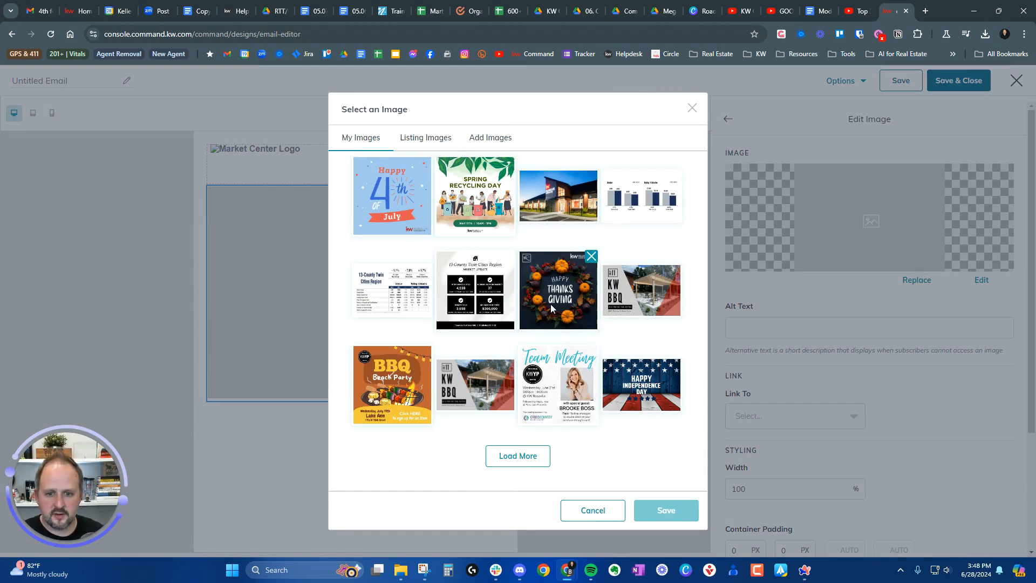
pyautogui.click(556, 200)
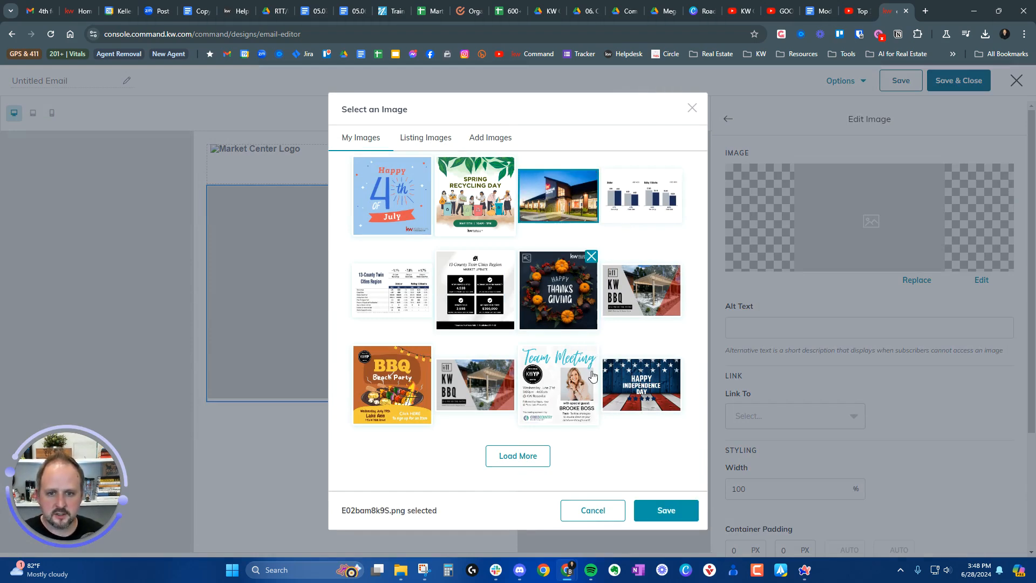
pyautogui.click(663, 510)
pyautogui.scroll(-3, 823, 321)
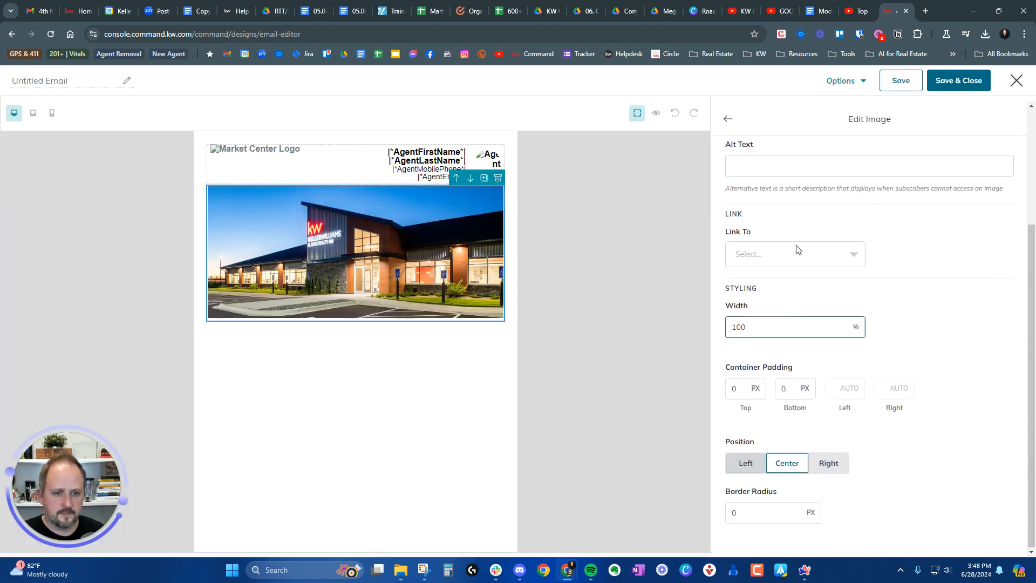
pyautogui.click(727, 121)
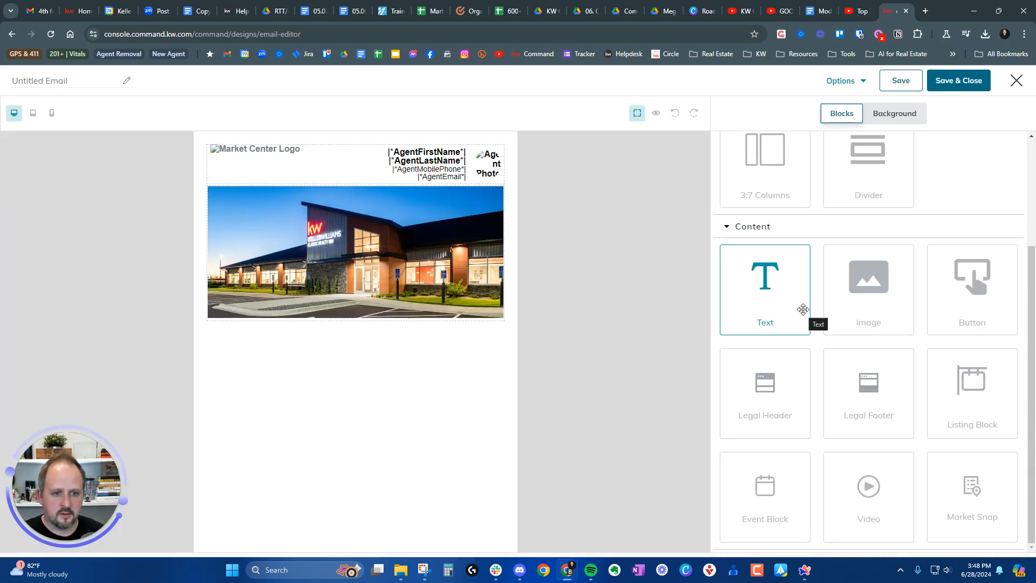
# Add a text block below the building photo reading June Newsletter, formatted in bold at 20px.
pyautogui.moveTo(784, 300); pyautogui.dragTo(448, 362)
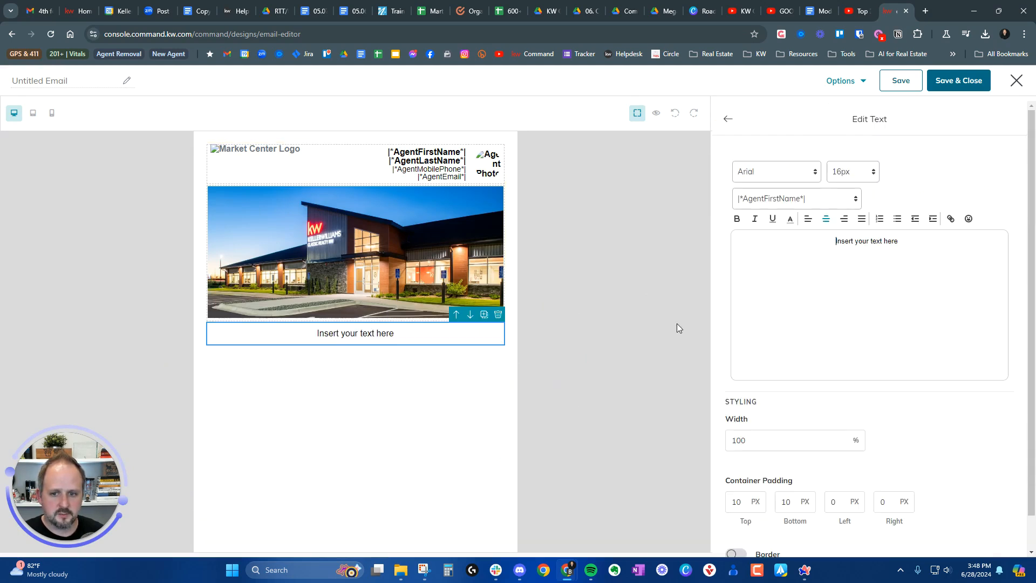
pyautogui.tripleClick(867, 243)
pyautogui.write('June Newsletter')
pyautogui.hotkey('ctrl', 'a')
pyautogui.click(737, 219)
pyautogui.click(873, 172)
pyautogui.click(857, 273)
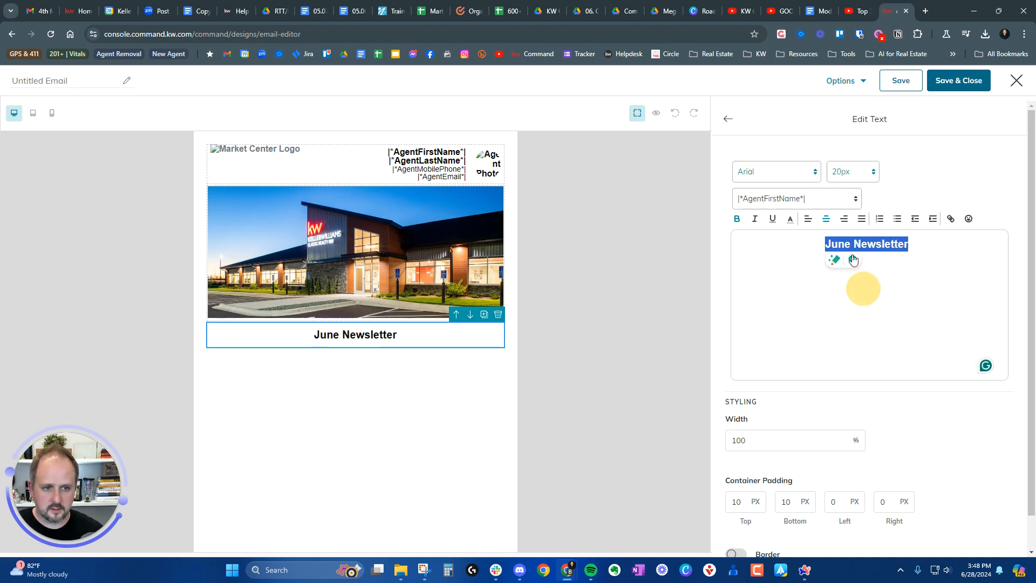
pyautogui.click(728, 118)
# Add a text block below the heading, insert the "Happy Fourth of July!" greeting message, and correct the misspelled "hHappy" in its first line.
pyautogui.moveTo(788, 281); pyautogui.dragTo(410, 373)
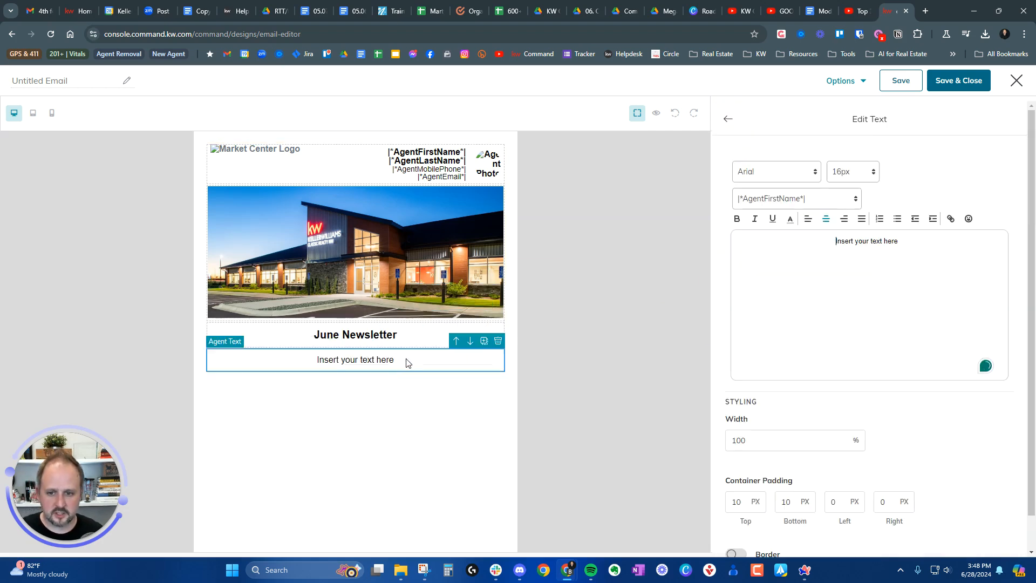
pyautogui.click(888, 250)
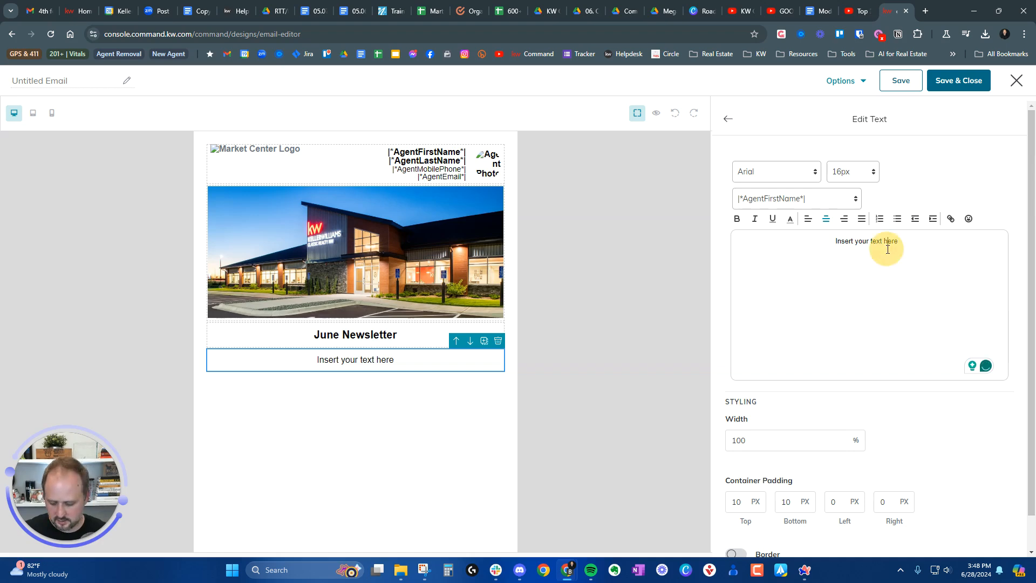
pyautogui.write('Happy Fourth of July! us🎆  As we come together to celebrate the birth of our great nation, I wanted to extend my warmest wishes to you and your loved ones. Whether you’re enjoying a festive barbecue, watching fireworks light up the sky, or simply spending time with family and friends, I hope your day is filled with joy and celebration.  This special day reminds us of the importance of home and the cherished memories we create within them. As your local real estate agent, I am grateful for the opportunity to help you find the perfect place to call home. Whether you’re looking to buy, sell, or simply explore your options, I am here to assist you every step of the way.  If you’re thinking about making a move this summer or just curious about the current market trends, feel free to reach out. Let’s make your homeownership dreams come true!  Wishing you a fantastic Fourth of July filled with fun, freedom, and fantastic fireworks. Stay safe and enjoy the celebrations!  Happy Independence Day')
pyautogui.scroll(3, 812, 303)
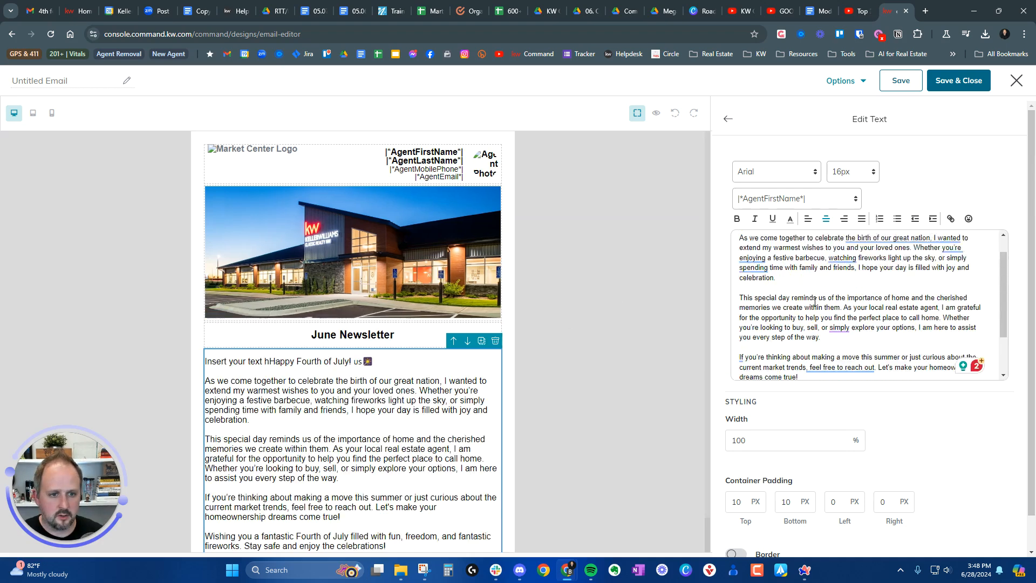
pyautogui.click(794, 242)
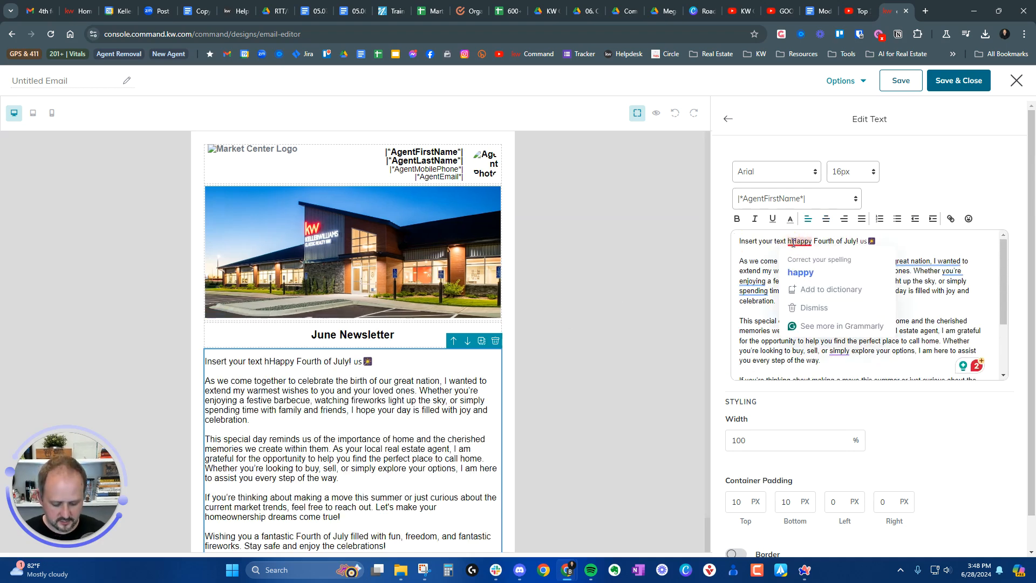
pyautogui.click(800, 273)
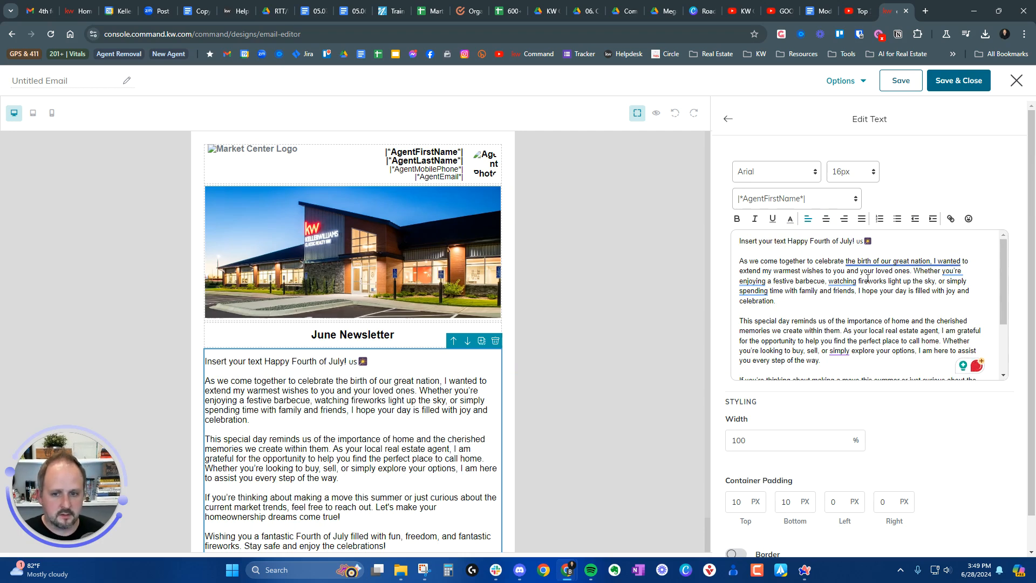
pyautogui.scroll(-3, 866, 280)
pyautogui.click(728, 119)
# Add a divider below the greeting message and a three-column layout beneath it.
pyautogui.scroll(-2, 447, 455)
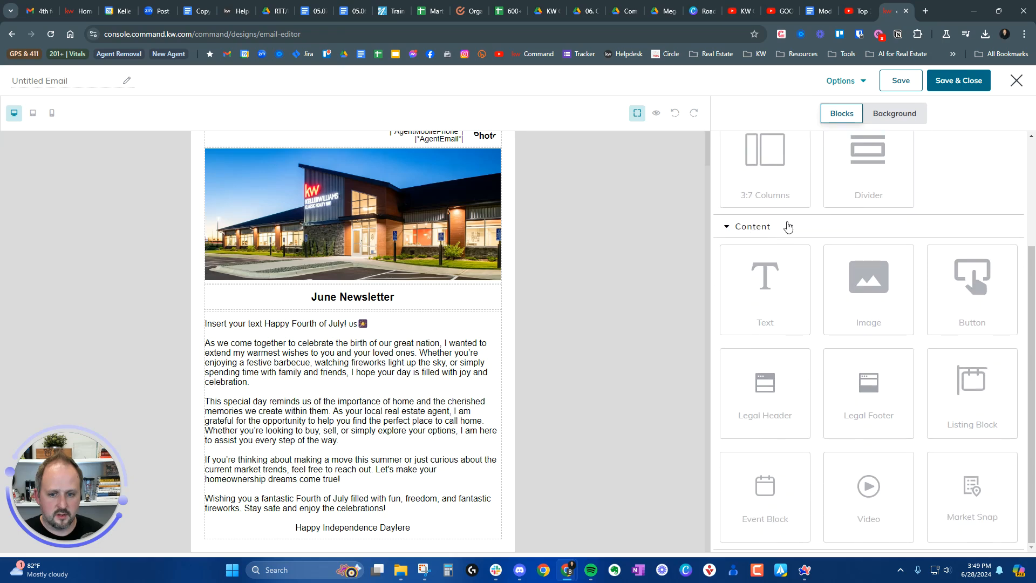
pyautogui.moveTo(898, 162); pyautogui.dragTo(335, 534)
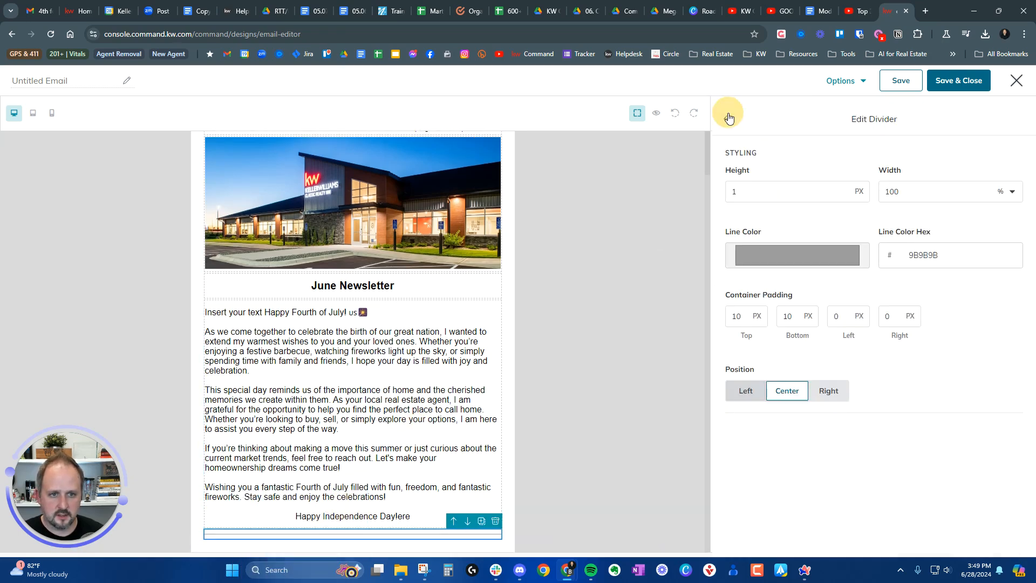
pyautogui.click(728, 119)
pyautogui.moveTo(944, 227); pyautogui.dragTo(365, 540)
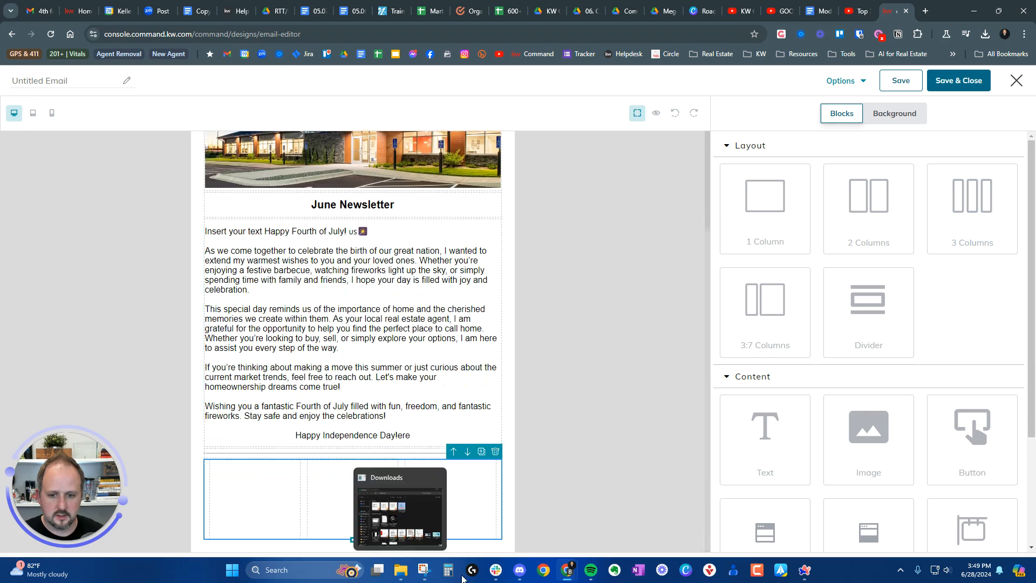
# Place a text block in the first column and another in the middle column of the three-column layout.
pyautogui.scroll(-3, 750, 302)
pyautogui.moveTo(766, 277); pyautogui.dragTo(278, 491)
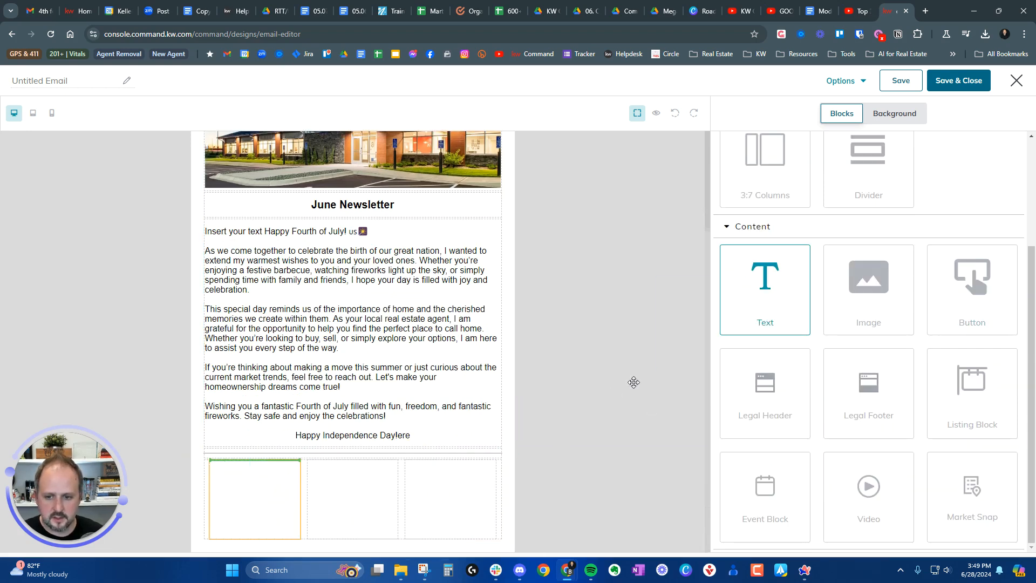
pyautogui.click(689, 196)
pyautogui.moveTo(763, 277); pyautogui.dragTo(354, 482)
pyautogui.click(728, 119)
# Place an image block in the third column and fill it with the Happy 4th of July graphic.
pyautogui.moveTo(879, 309); pyautogui.dragTo(469, 488)
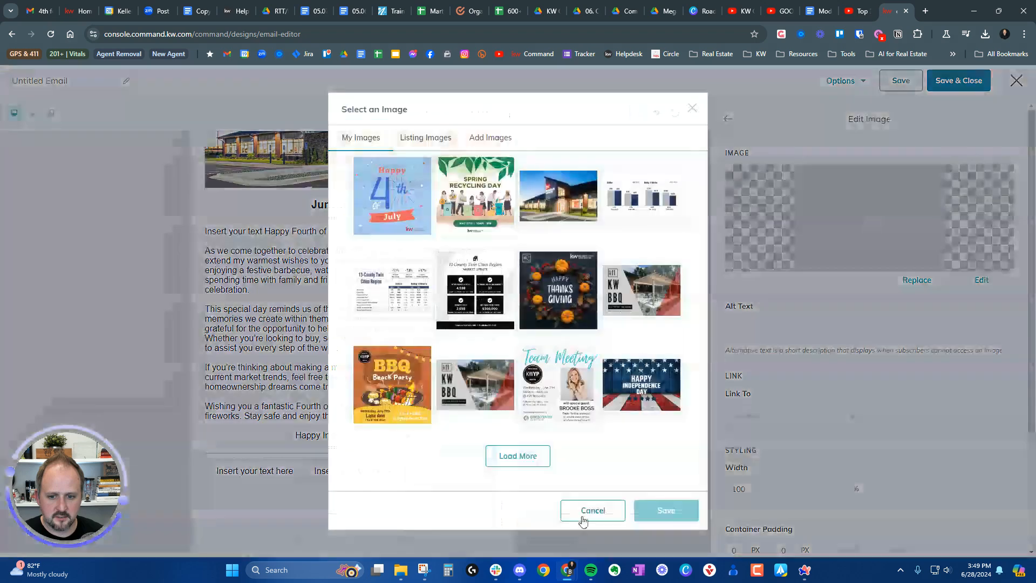
pyautogui.click(400, 187)
pyautogui.click(684, 511)
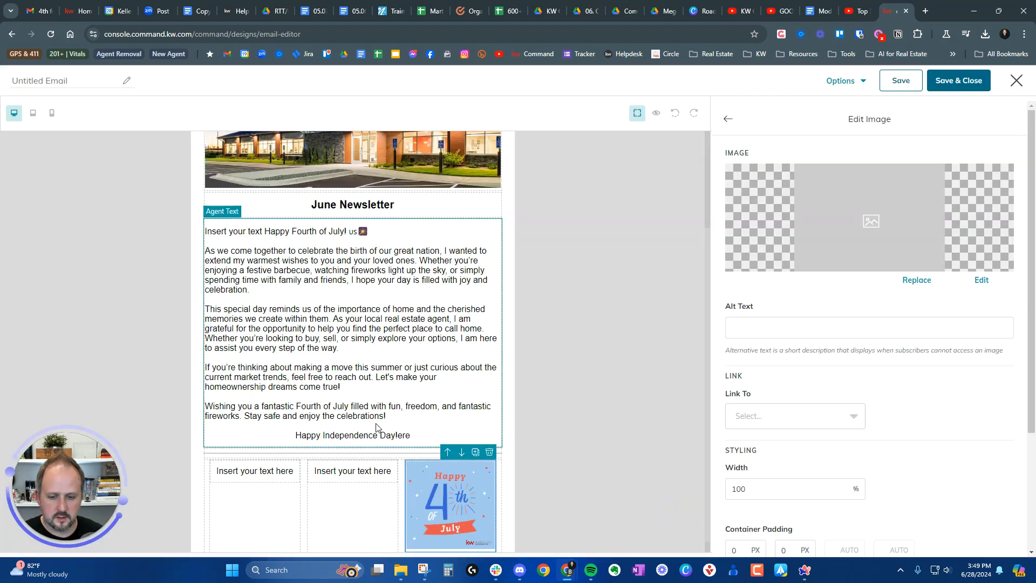
pyautogui.scroll(-1, 376, 427)
pyautogui.click(728, 118)
pyautogui.moveTo(971, 290); pyautogui.dragTo(549, 375)
pyautogui.click(749, 264)
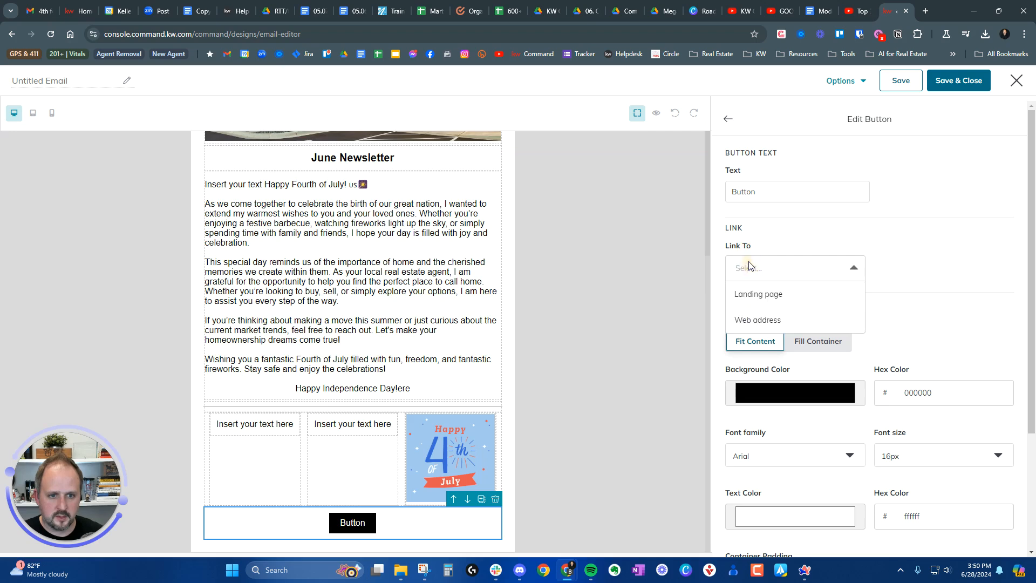
pyautogui.click(764, 324)
pyautogui.click(920, 267)
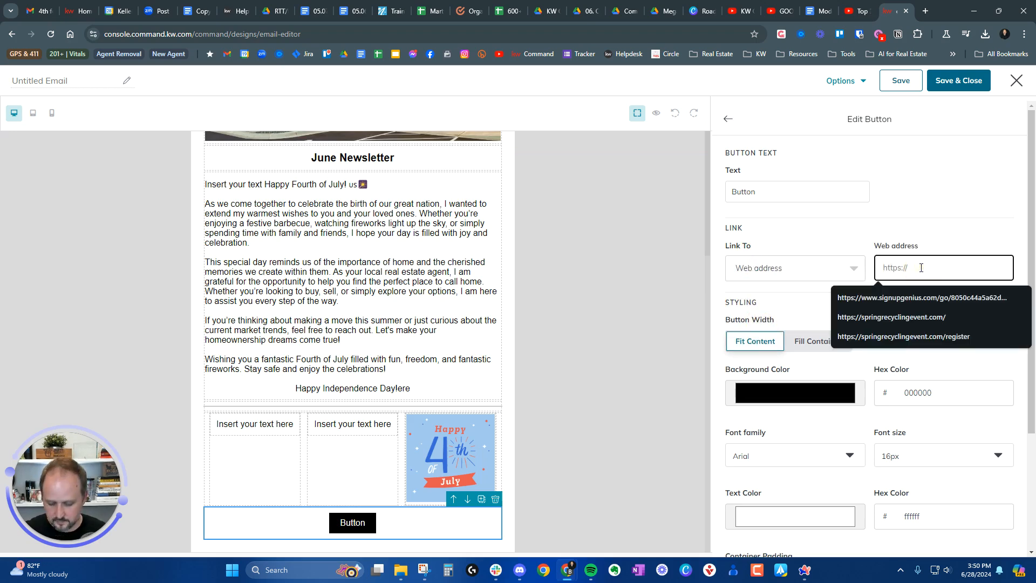
pyautogui.click(912, 318)
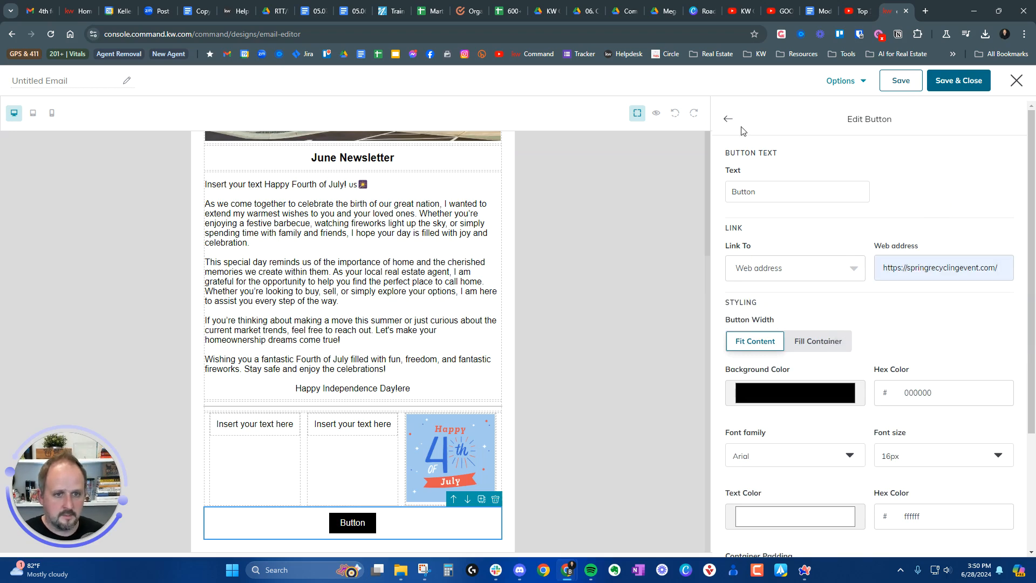
pyautogui.click(728, 118)
pyautogui.moveTo(836, 366); pyautogui.dragTo(394, 532)
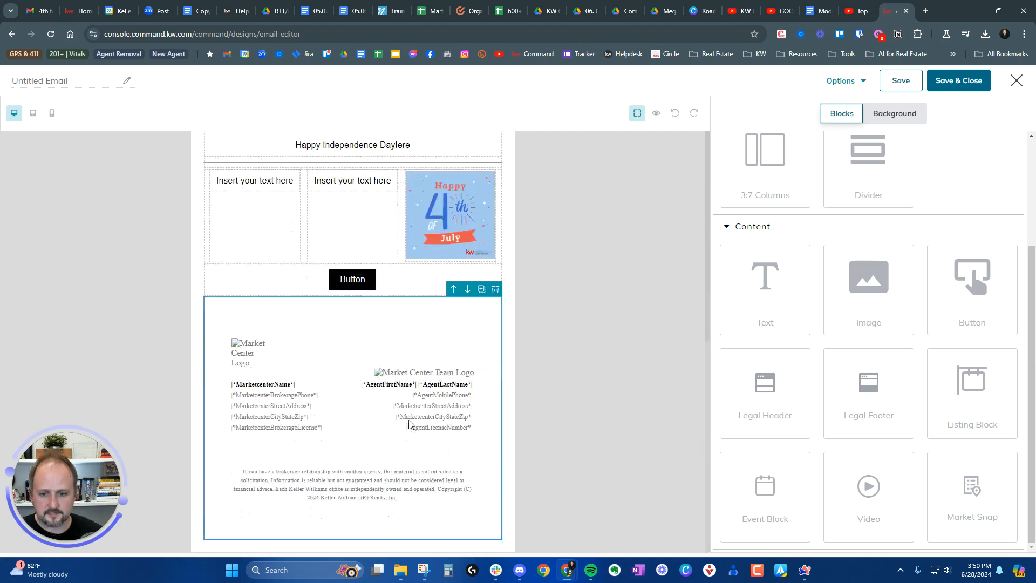
pyautogui.scroll(2, 409, 425)
pyautogui.click(351, 288)
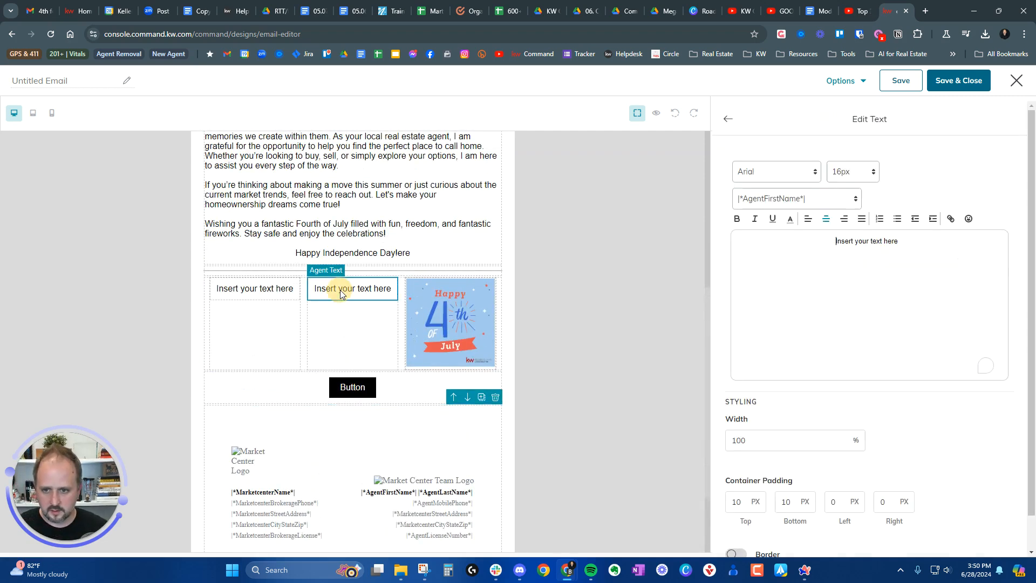
pyautogui.tripleClick(896, 261)
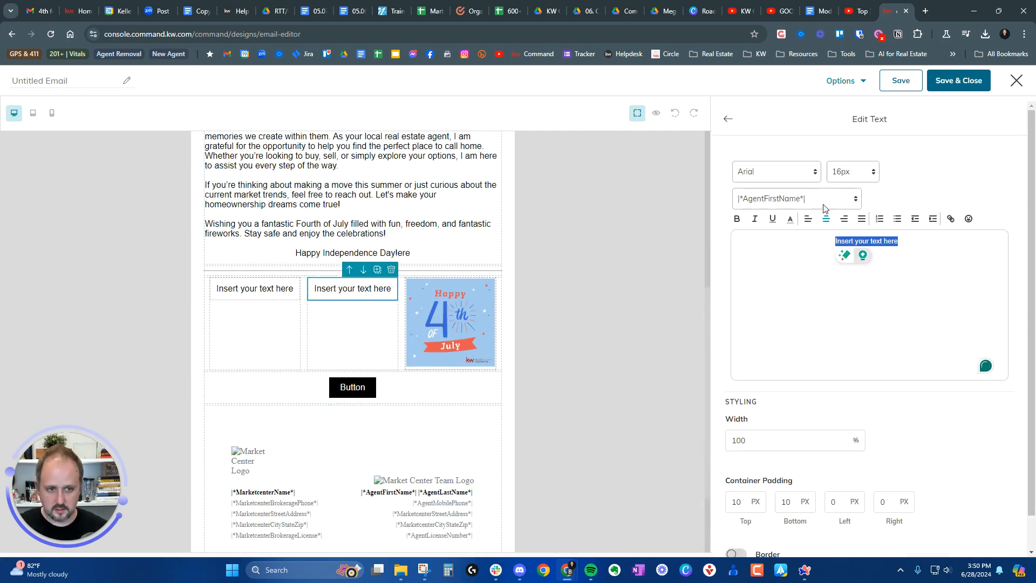
pyautogui.click(732, 123)
# Preview the newsletter email in desktop view from the header down to the legal footer, and return to the editor.
pyautogui.scroll(6, 399, 321)
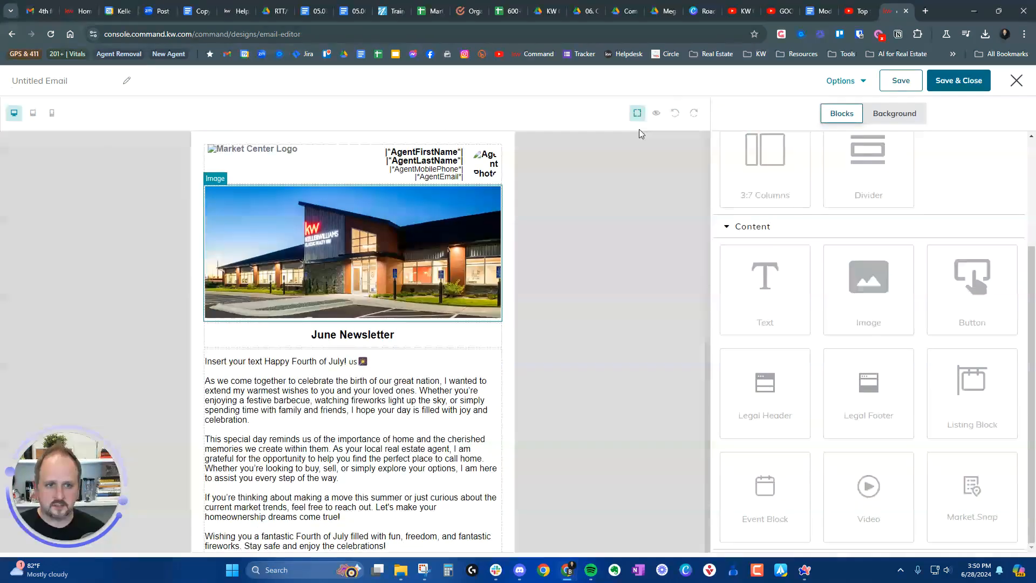
pyautogui.click(852, 82)
pyautogui.click(862, 114)
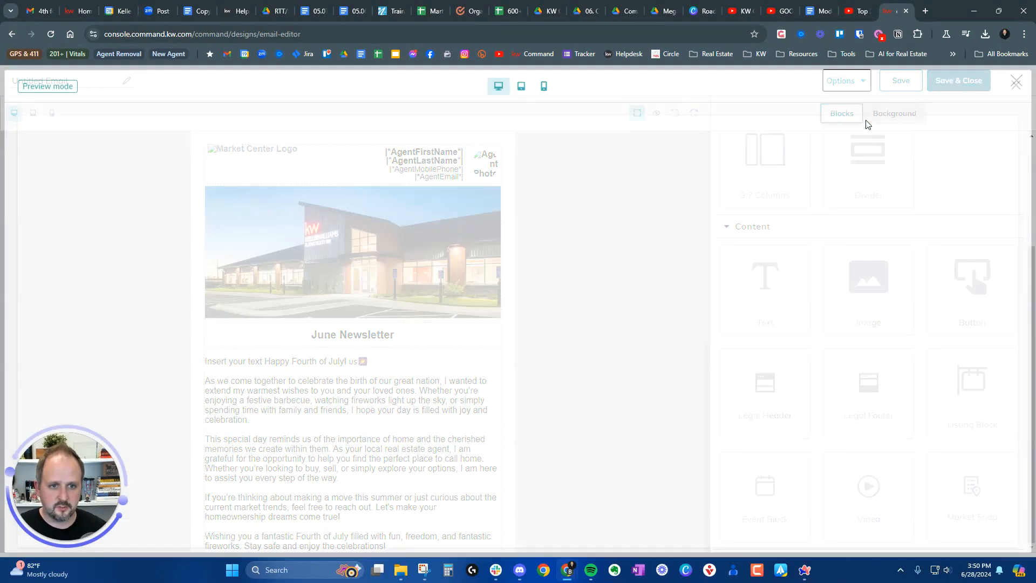
pyautogui.scroll(-7, 564, 319)
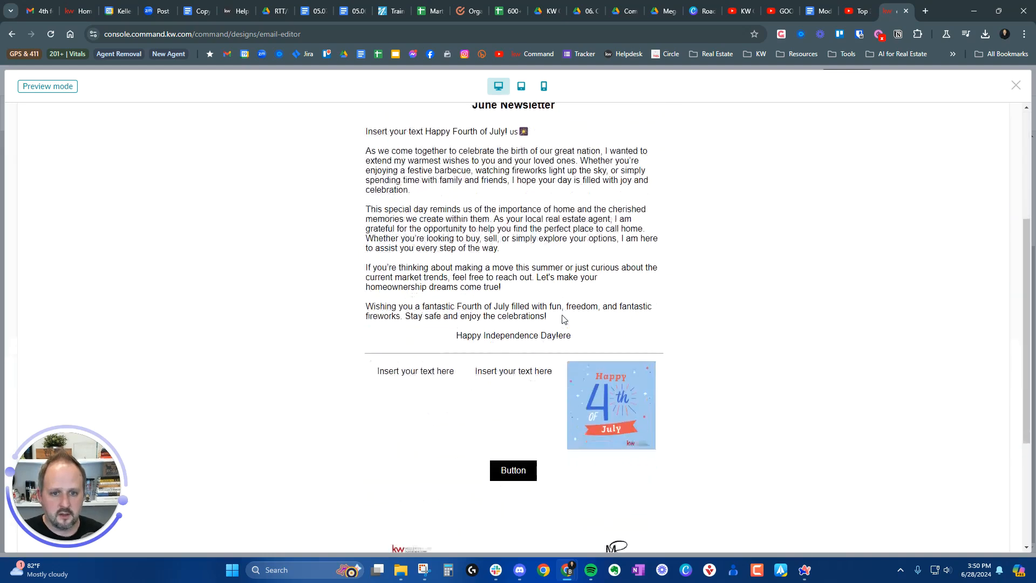
pyautogui.scroll(-1, 642, 336)
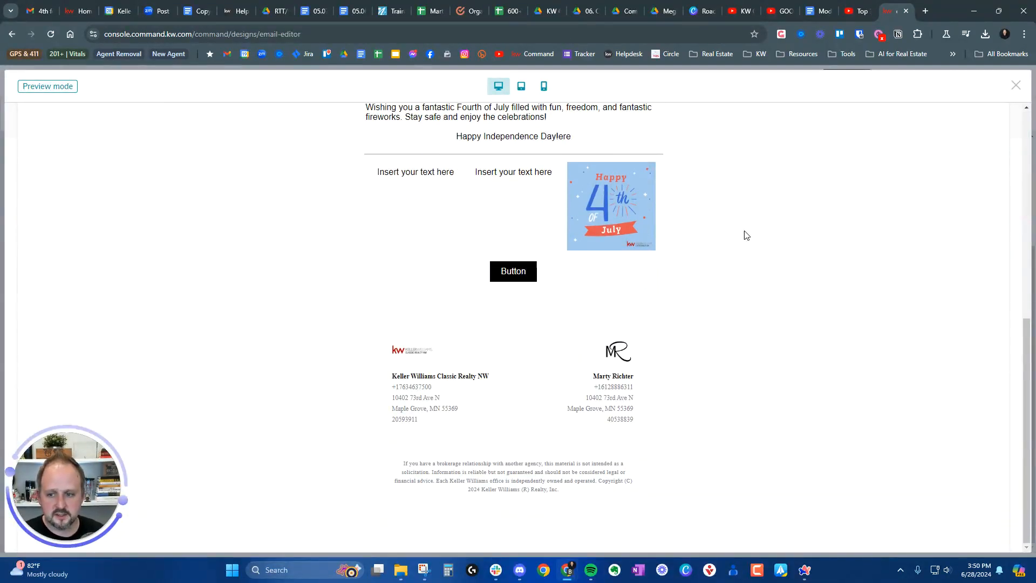
pyautogui.scroll(10, 568, 299)
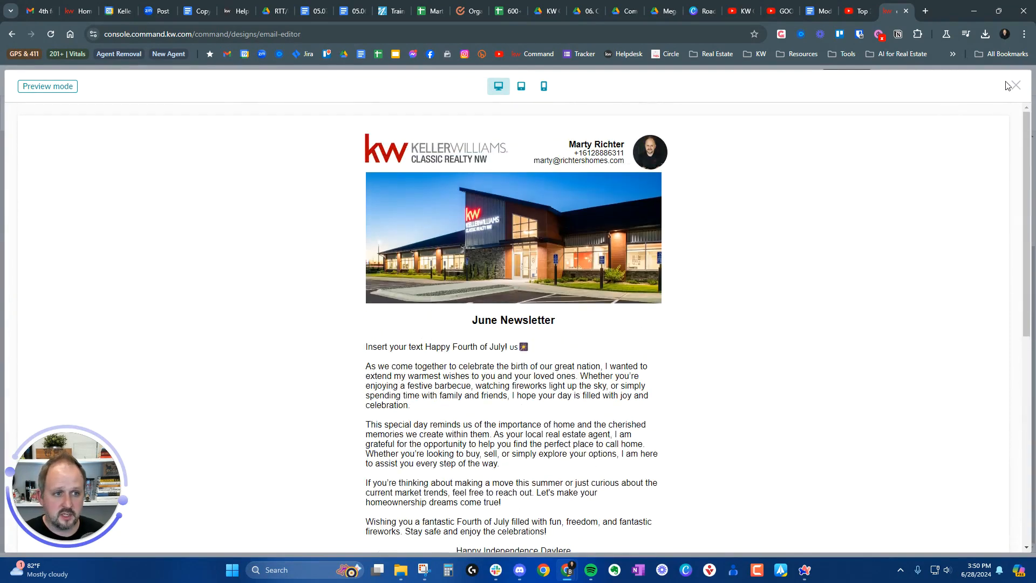
pyautogui.click(1016, 86)
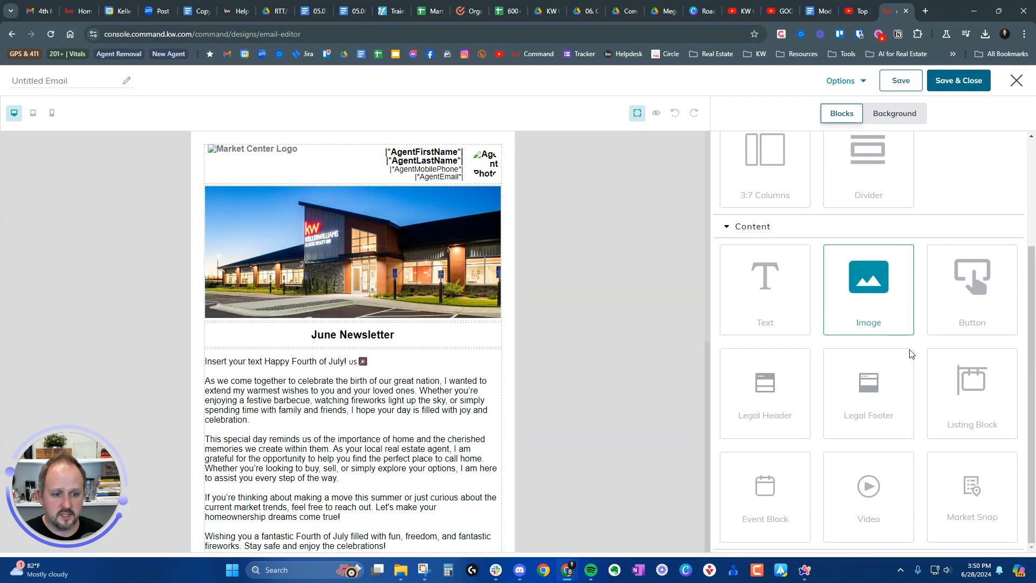
# Add a video block between the June Newsletter title and the Fourth of July greeting message.
pyautogui.moveTo(837, 477); pyautogui.dragTo(376, 366)
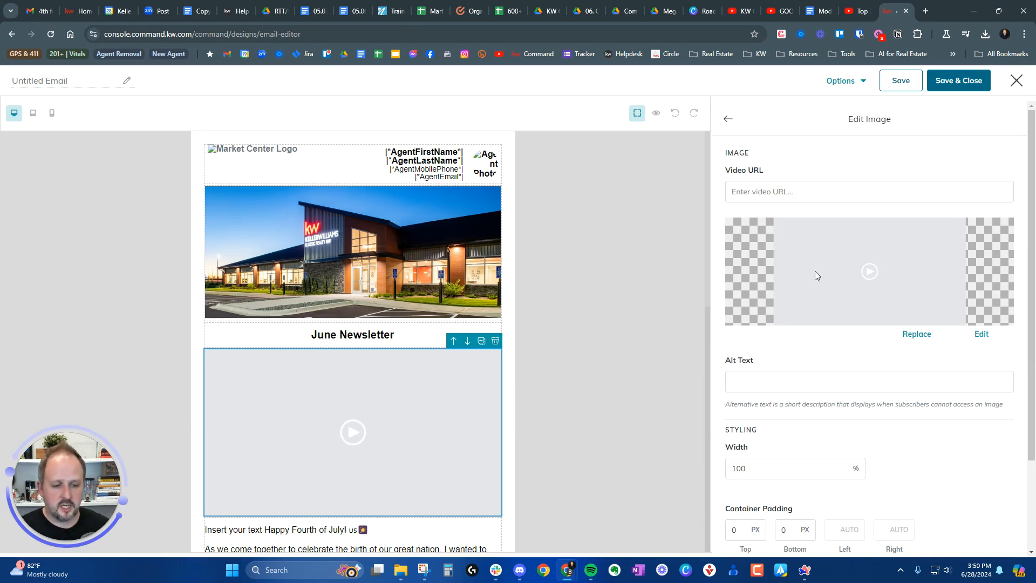
pyautogui.click(728, 120)
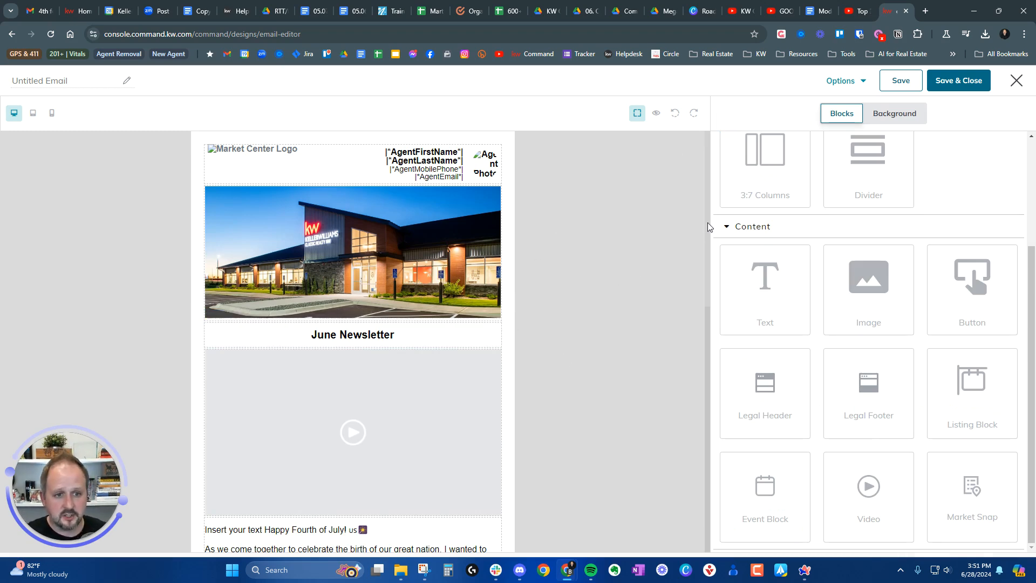
# Review the email's background settings for body width, container padding and background color, and return to the content blocks.
pyautogui.scroll(3, 975, 459)
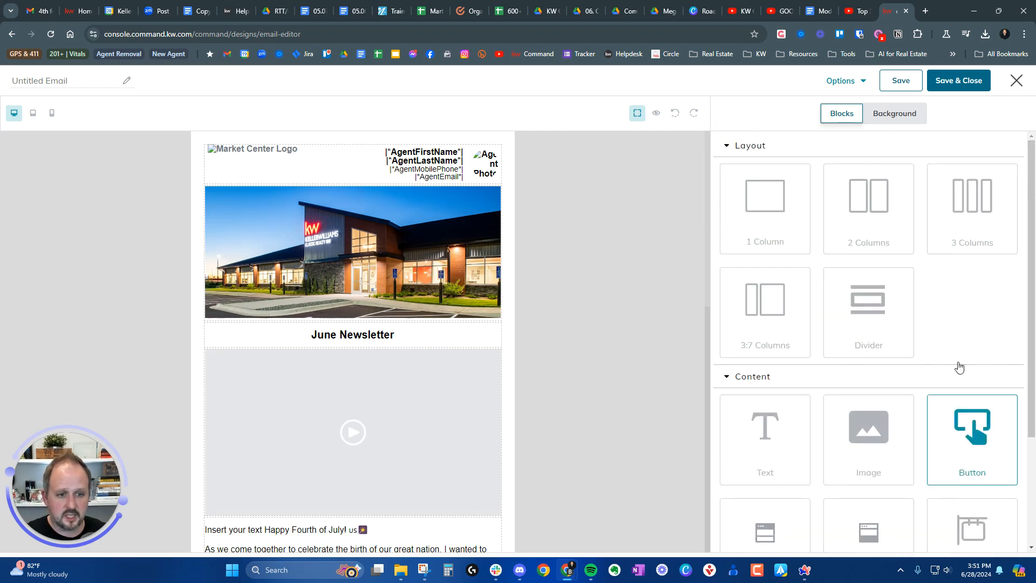
pyautogui.click(895, 113)
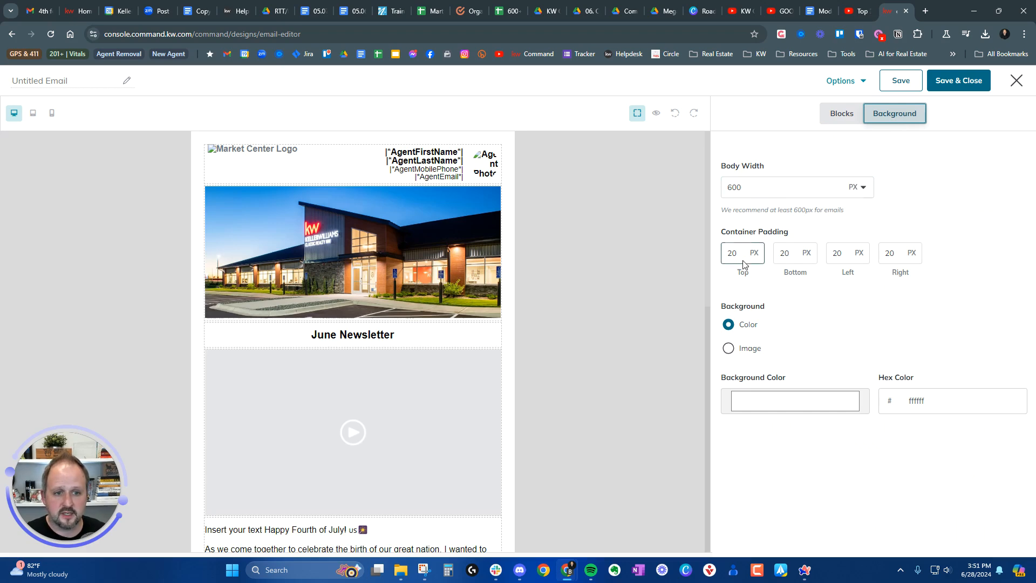
pyautogui.click(850, 116)
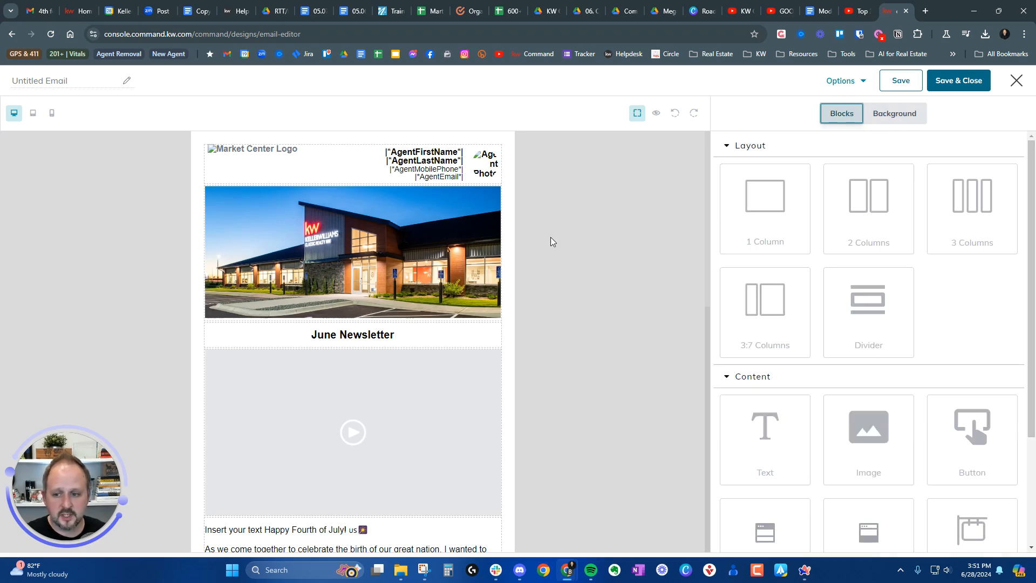